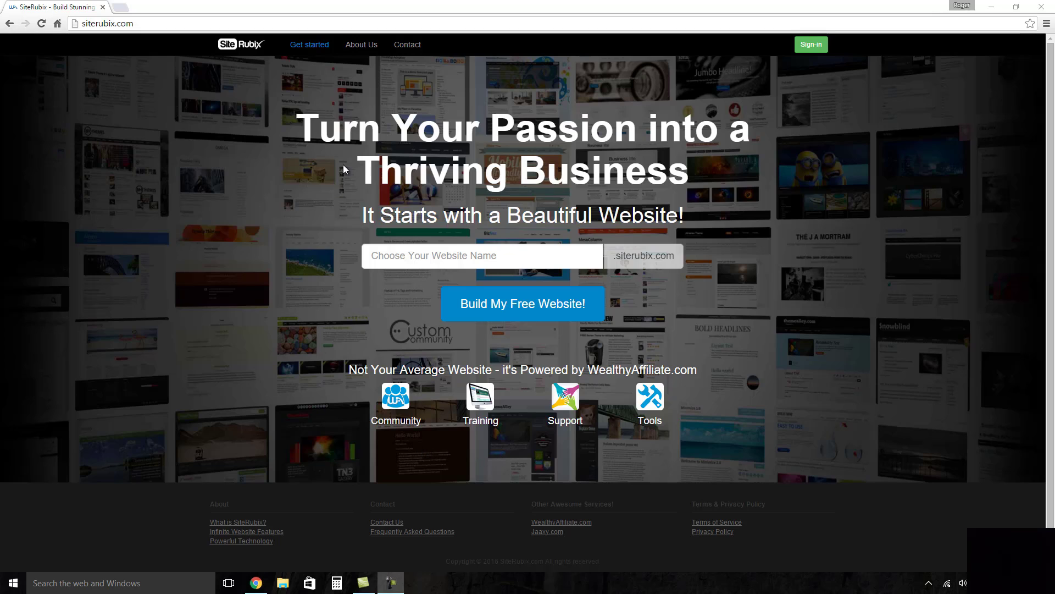
# Step: Enter 'thesoleempire' as the website name, confirm it shows Available!, and start the free build
pyautogui.click(379, 257)
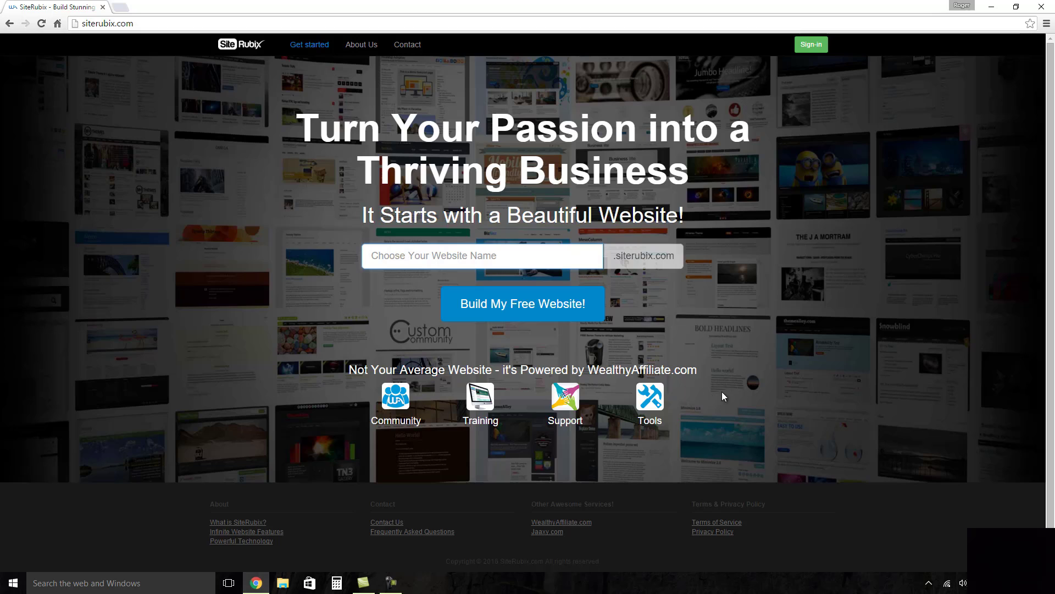
pyautogui.click(411, 262)
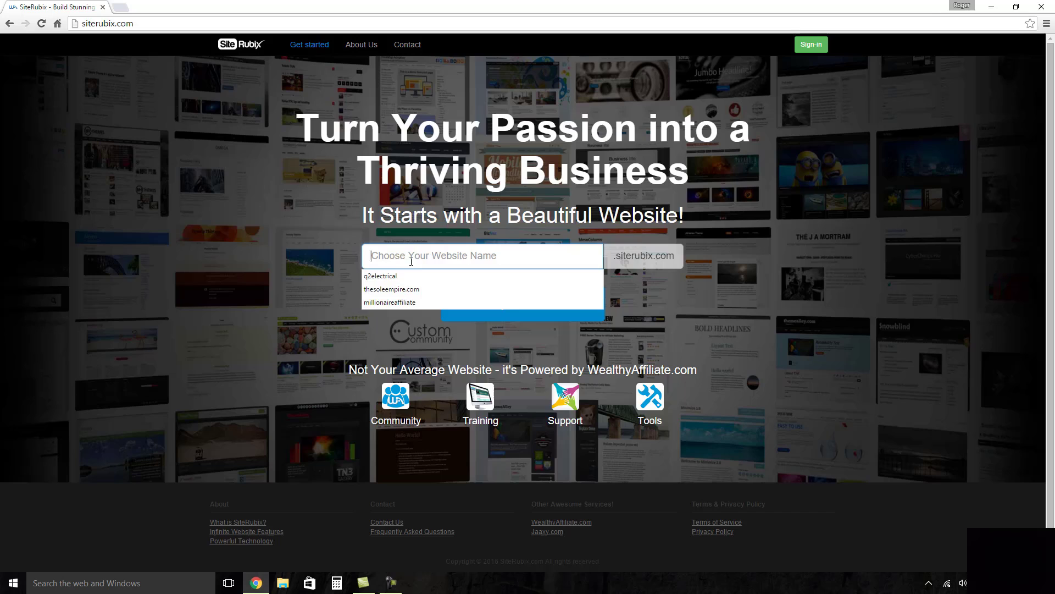
pyautogui.click(412, 288)
pyautogui.press('BackSpace')
pyautogui.press('BackSpace')
pyautogui.press('BackSpace')
pyautogui.press('BackSpace')
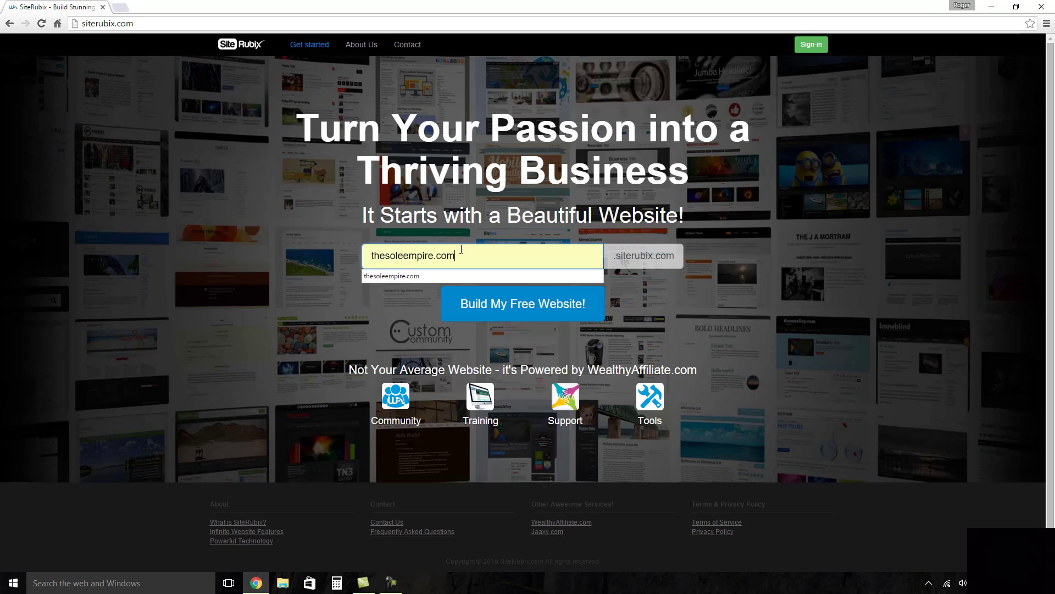
pyautogui.click(311, 236)
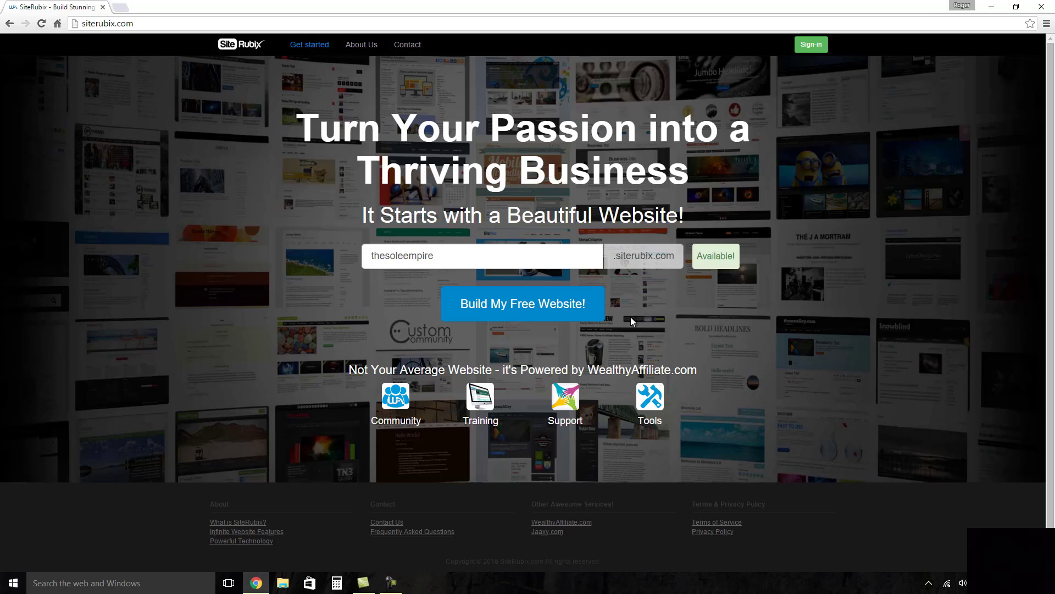
pyautogui.click(549, 306)
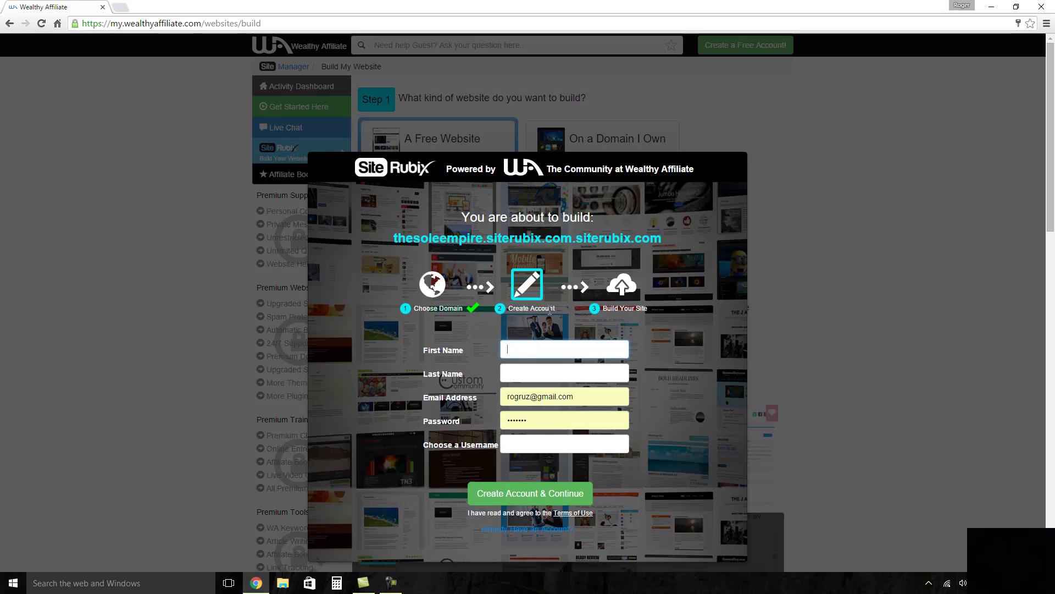
# Step: Clear the prefilled email and password from the Create Account form
pyautogui.scroll(-1, 550, 311)
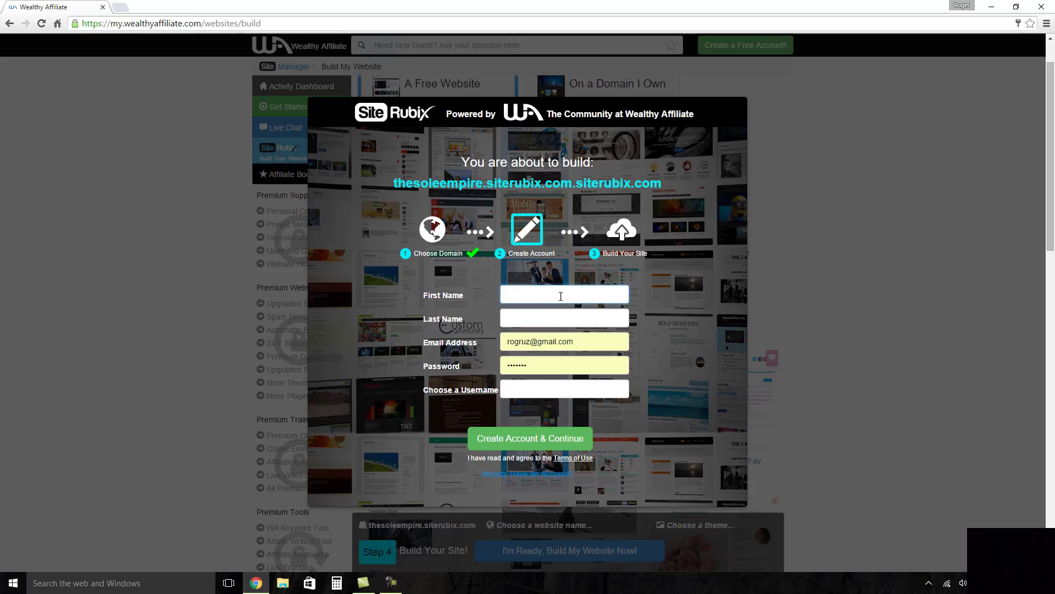
pyautogui.moveTo(573, 341); pyautogui.dragTo(493, 351)
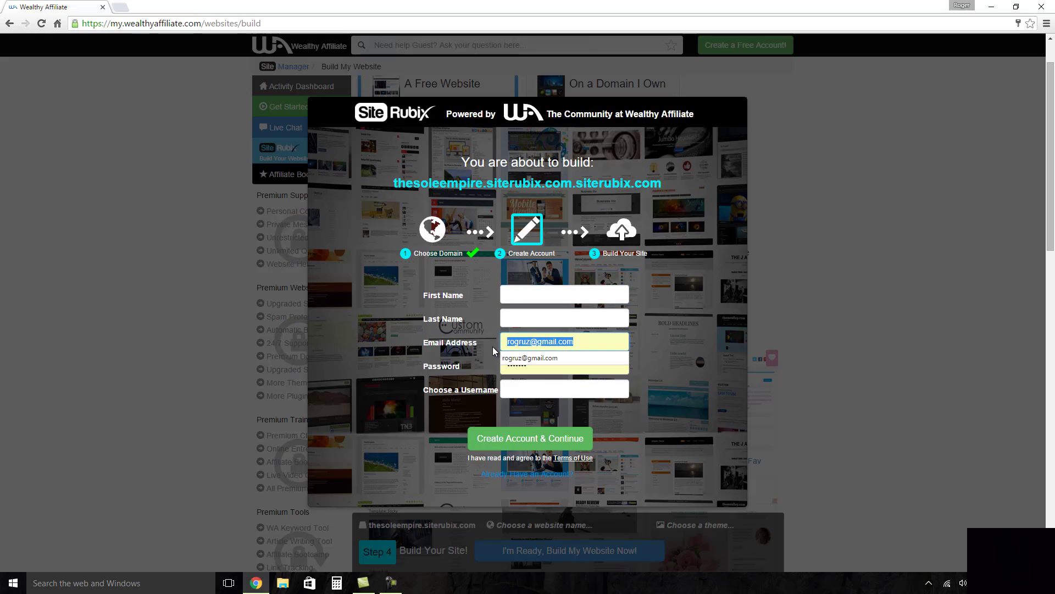
pyautogui.press('BackSpace')
pyautogui.click(541, 368)
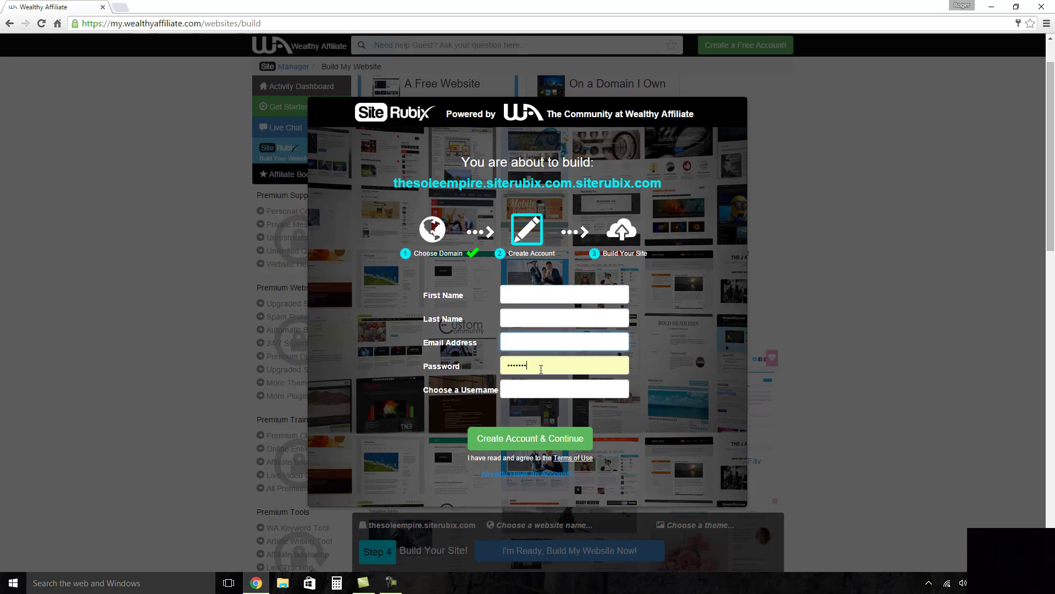
pyautogui.moveTo(540, 368); pyautogui.dragTo(493, 369)
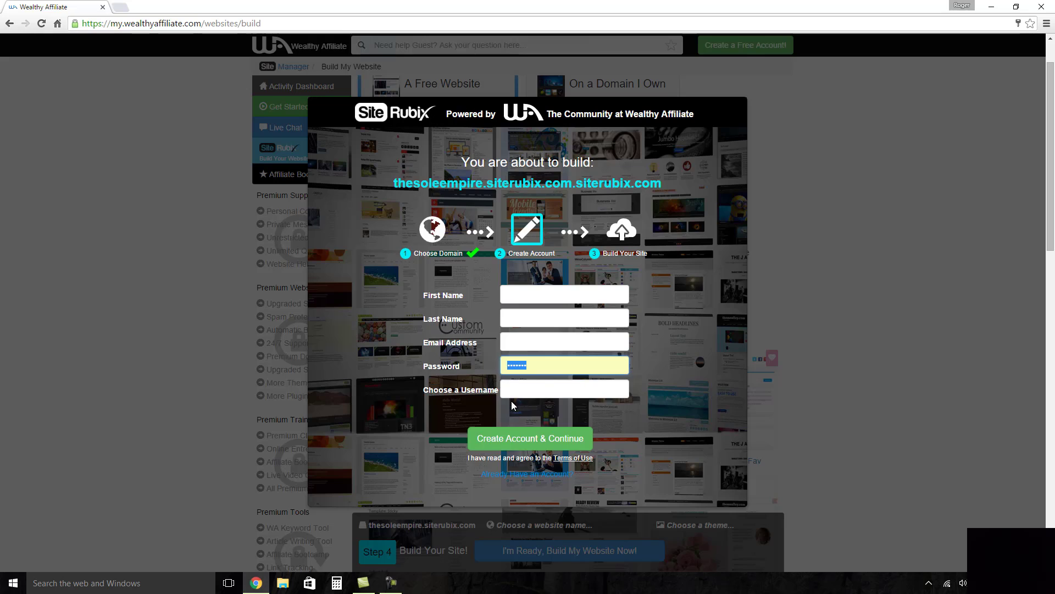
# Step: Switch to the existing-account option and log in with the saved credentials
pyautogui.scroll(-1, 512, 405)
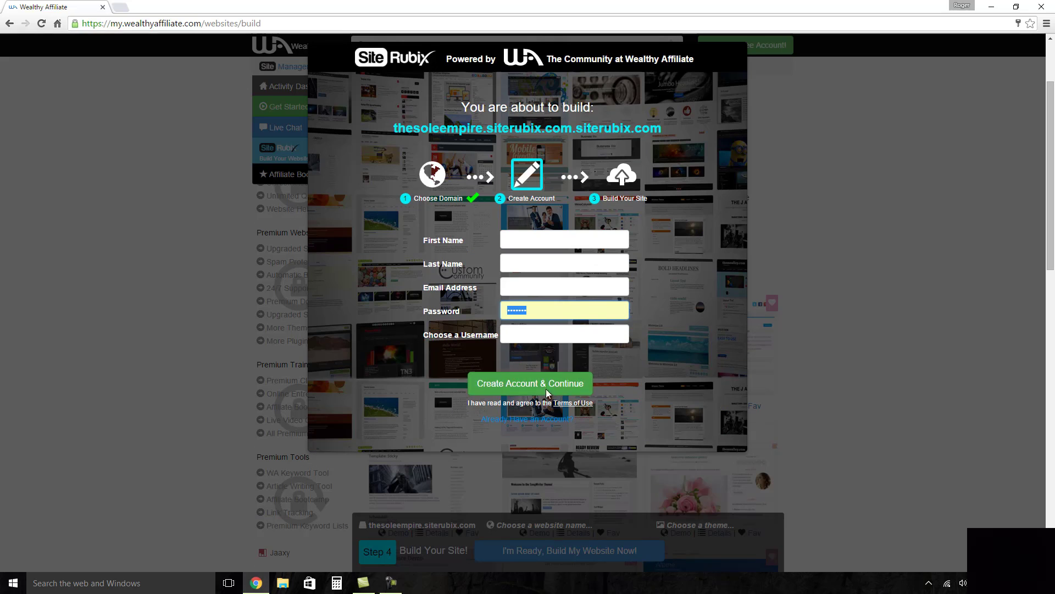
pyautogui.scroll(2, 443, 354)
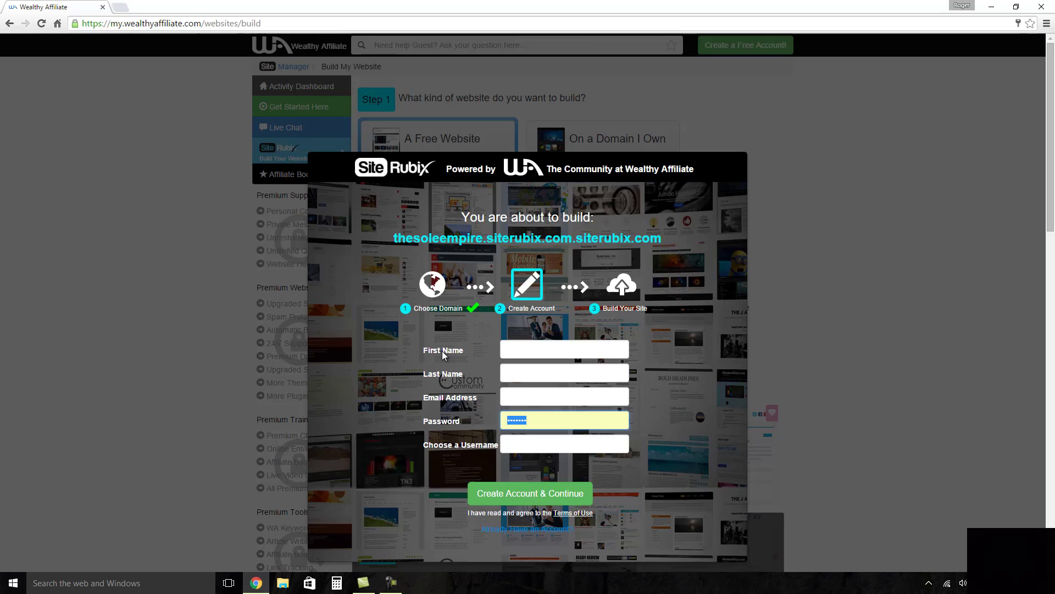
pyautogui.scroll(-1, 442, 351)
pyautogui.click(506, 472)
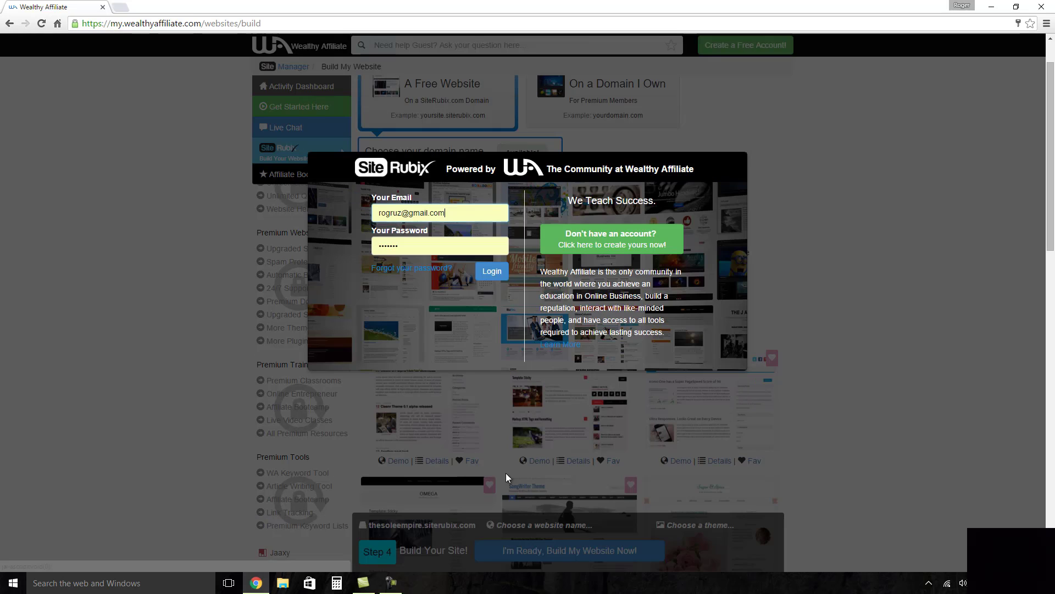
pyautogui.click(487, 273)
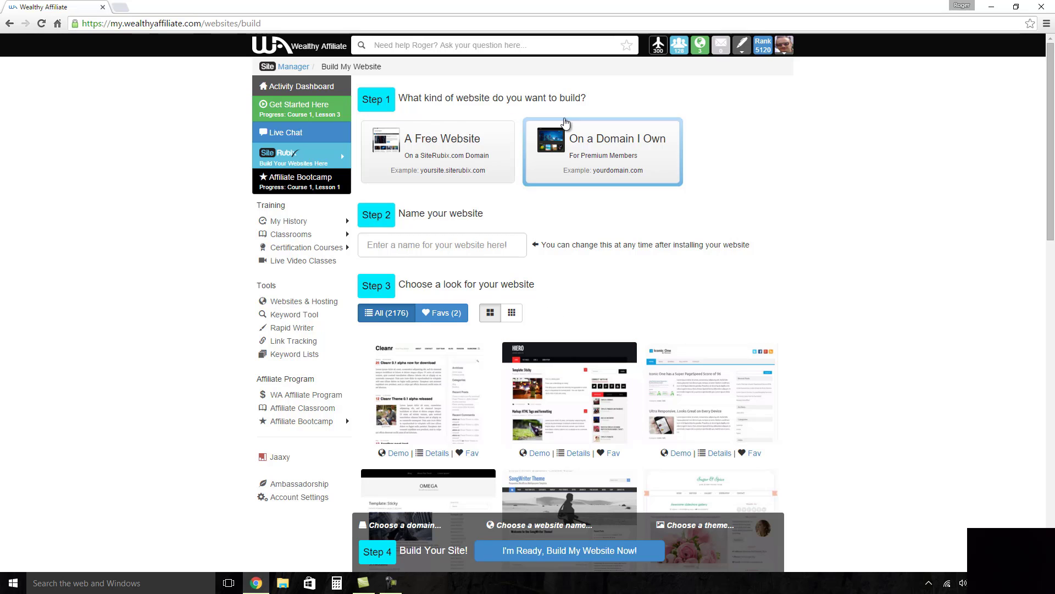
# Step: Choose a free website on thesoleempire.siterubix.com and name it 'The Sole Empire'
pyautogui.click(459, 168)
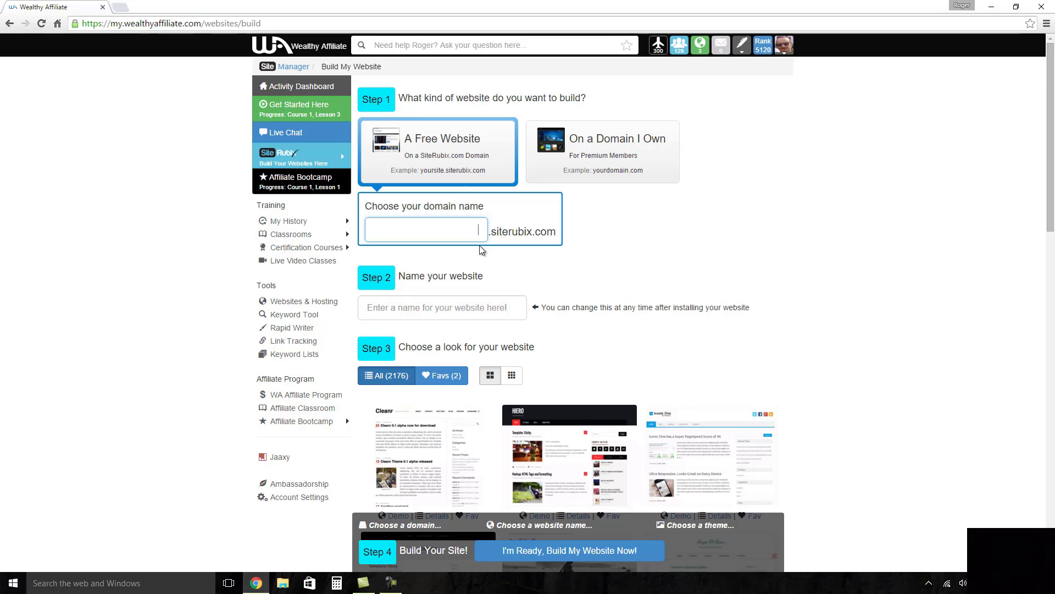
pyautogui.write('the')
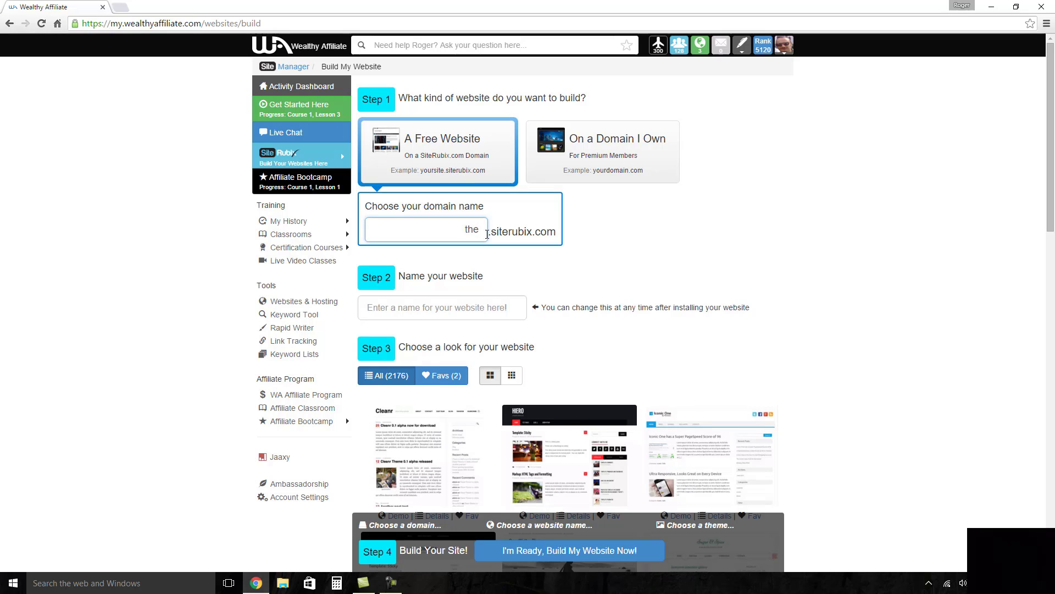
pyautogui.write('soleempire')
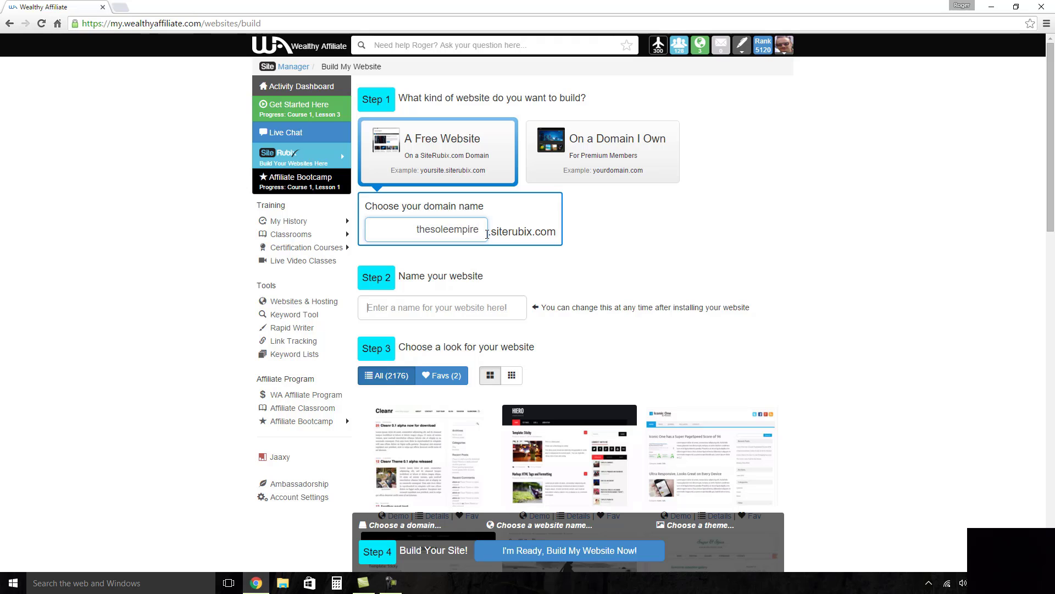
pyautogui.press('Tab')
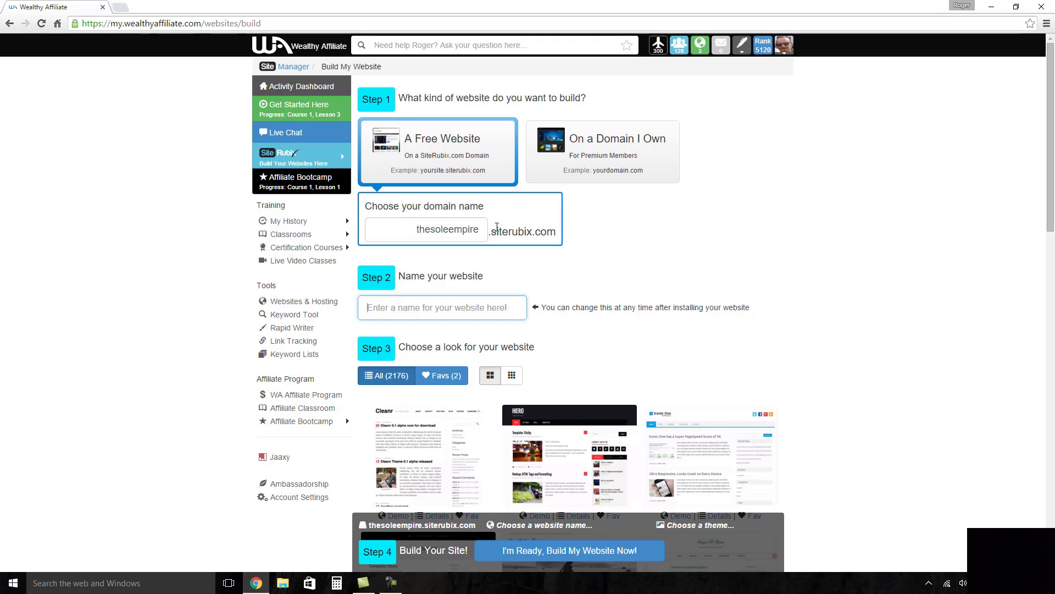
pyautogui.write('The S')
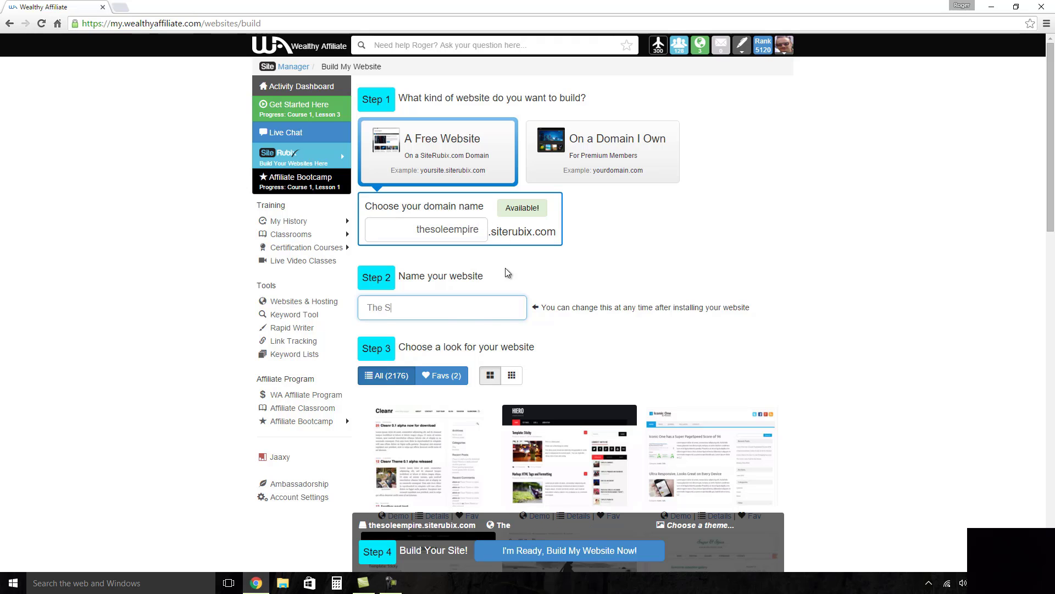
pyautogui.write('ole Empire')
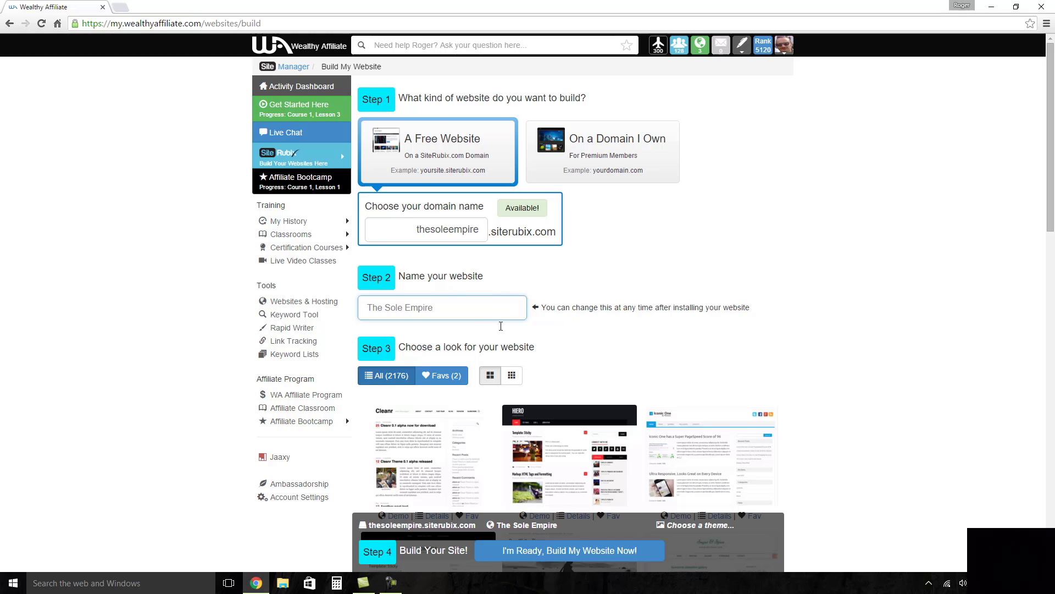
# Step: Scroll down and back up through the theme gallery to compare available themes
pyautogui.scroll(-5, 510, 344)
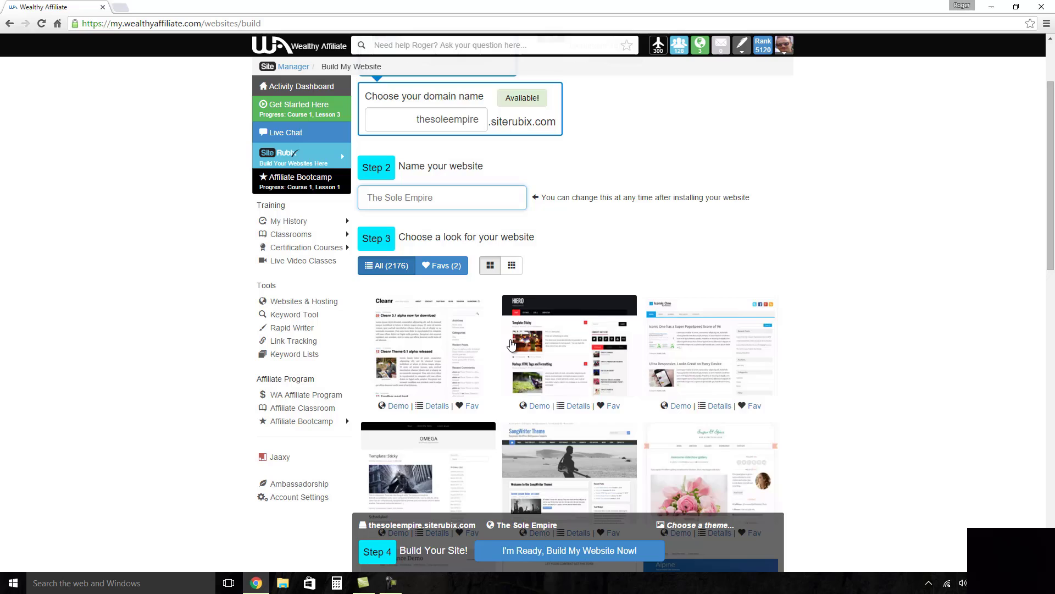
pyautogui.scroll(2, 525, 286)
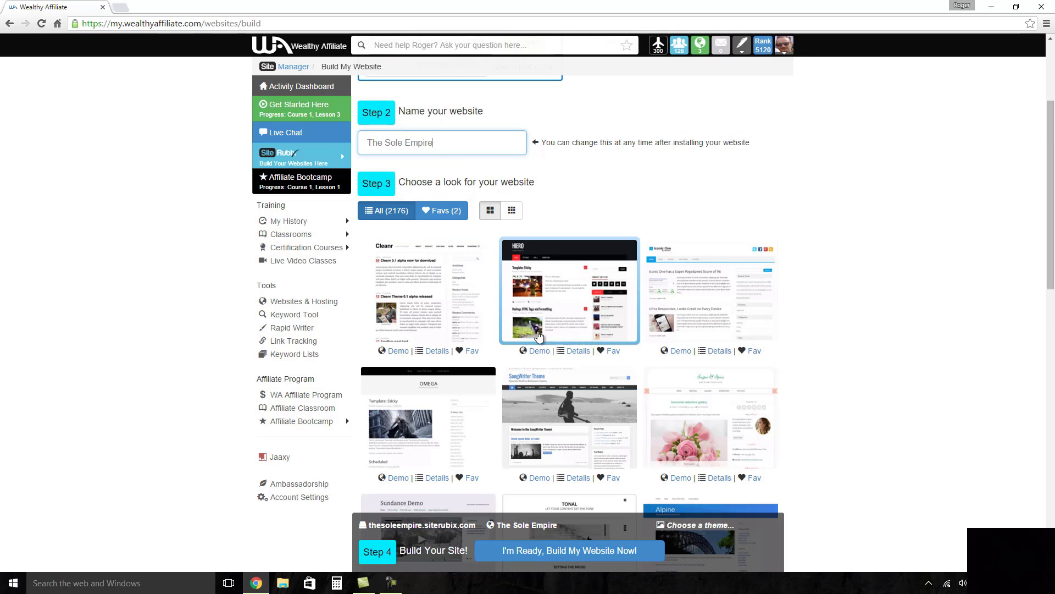
pyautogui.scroll(-2, 618, 305)
pyautogui.scroll(-4, 618, 305)
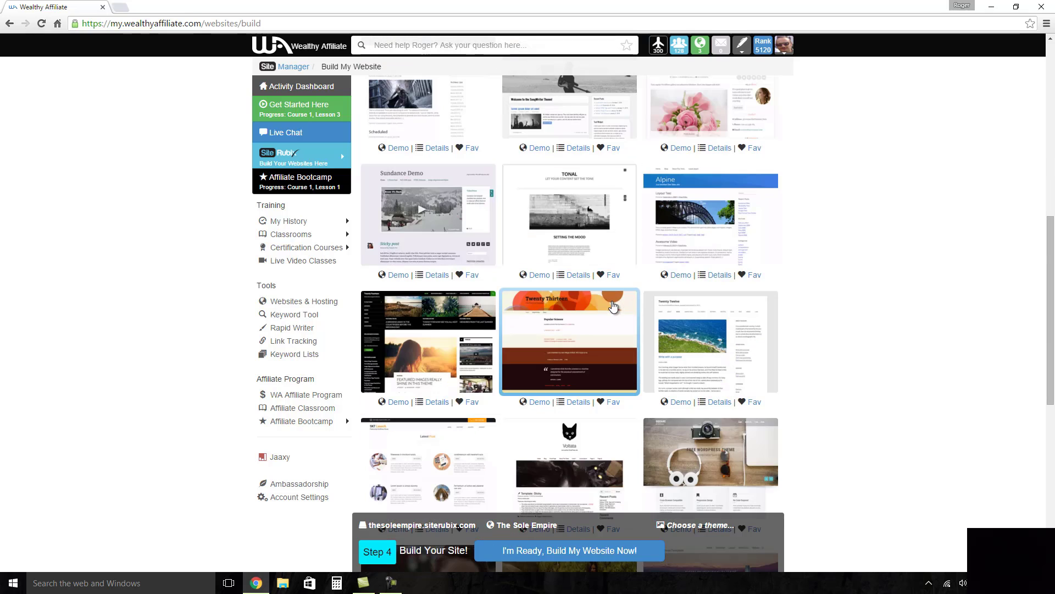
pyautogui.scroll(-8, 611, 301)
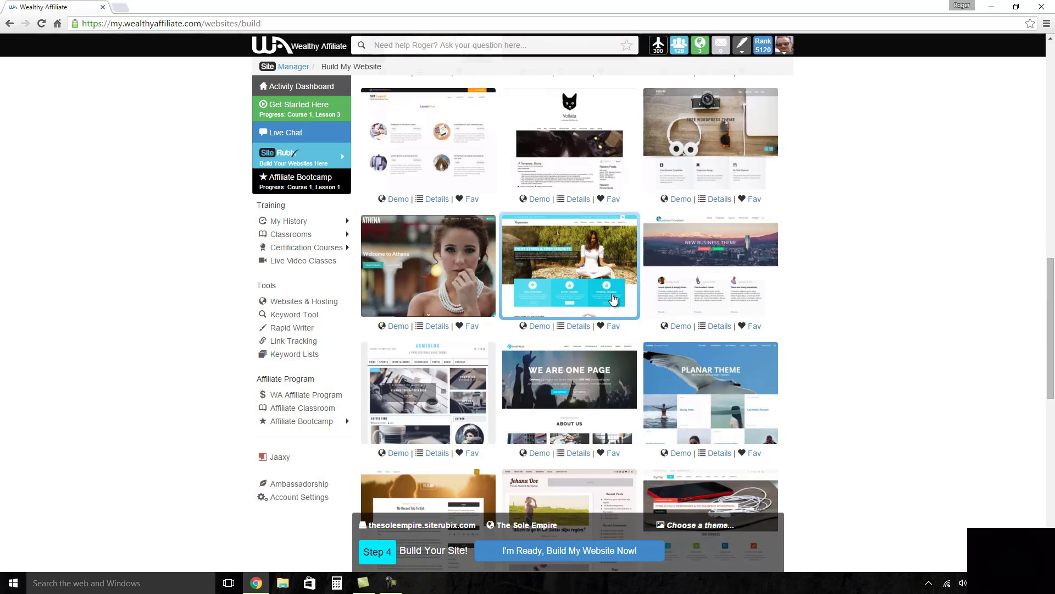
pyautogui.scroll(-8, 613, 302)
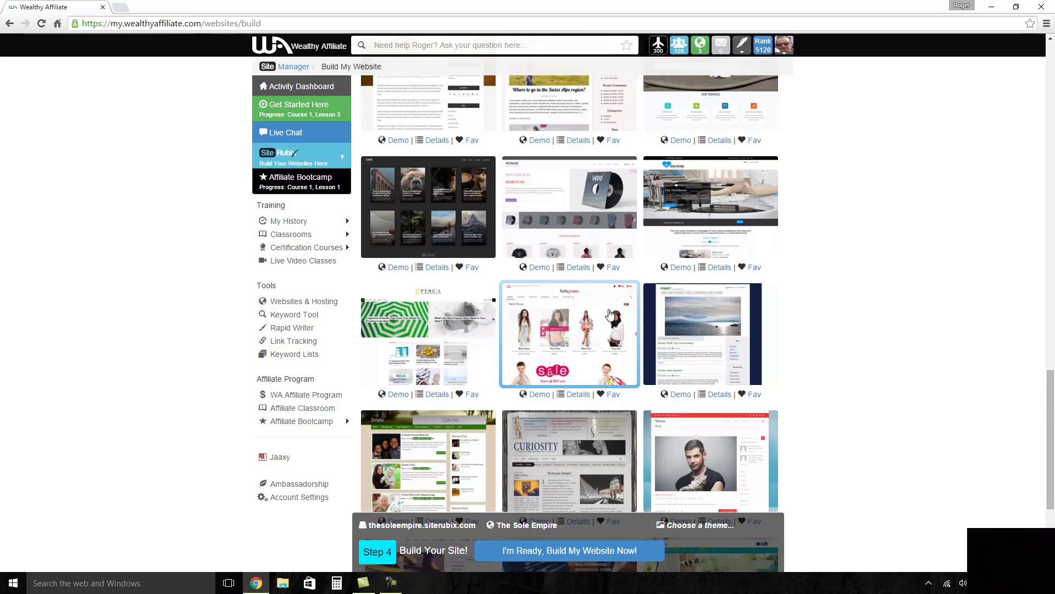
pyautogui.scroll(-2, 606, 319)
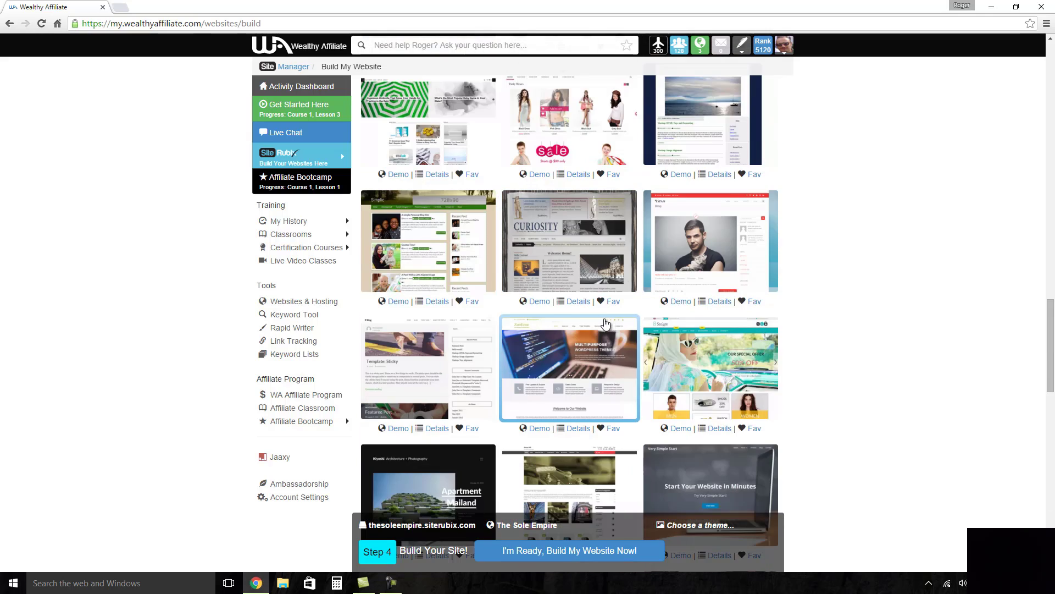
pyautogui.scroll(-2, 607, 322)
pyautogui.scroll(-2, 605, 324)
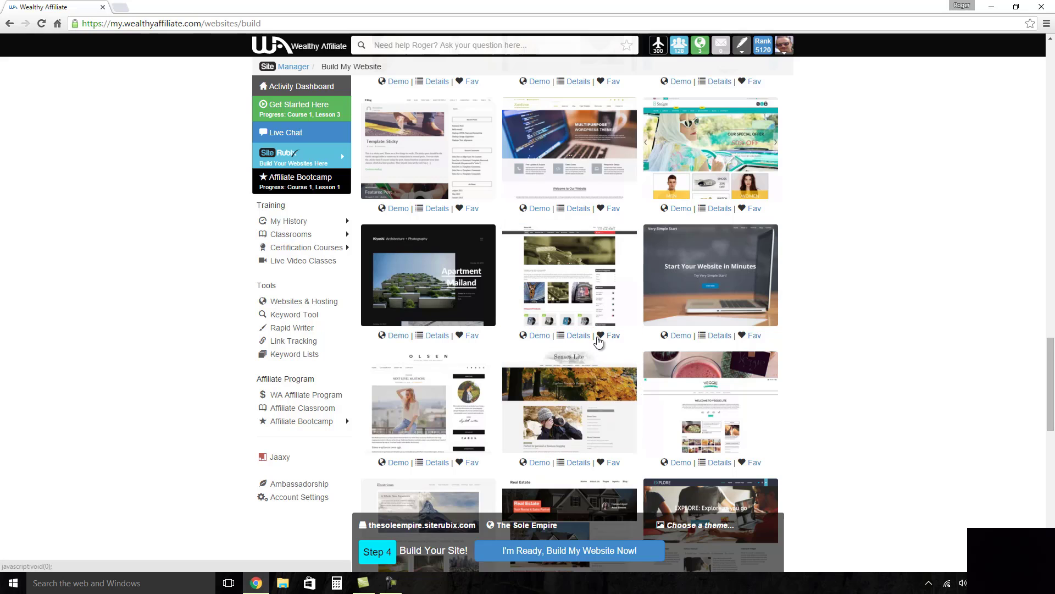
pyautogui.scroll(-1, 604, 330)
pyautogui.scroll(-3, 605, 326)
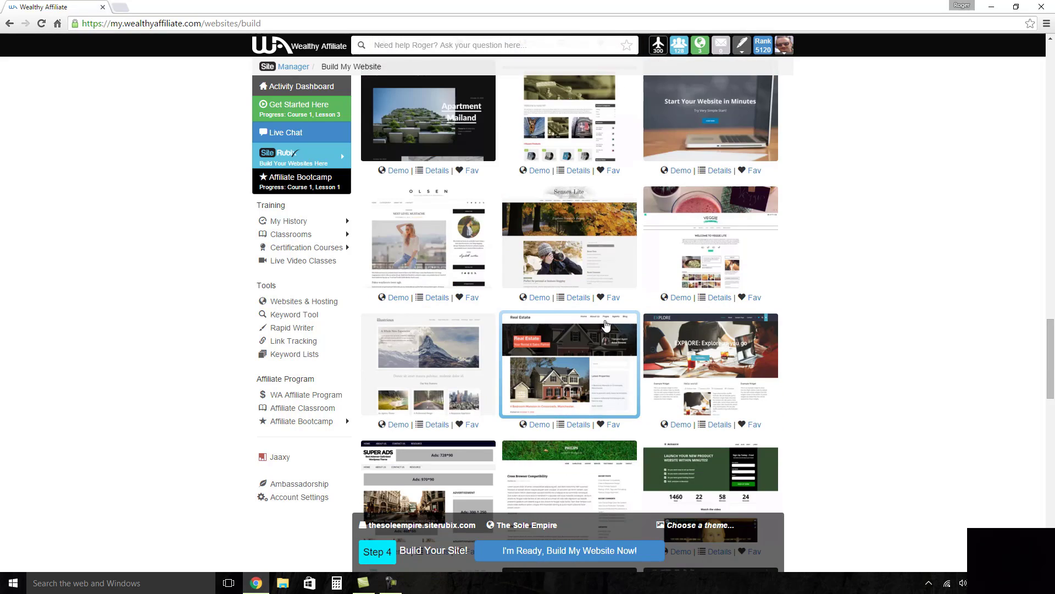
pyautogui.scroll(-2, 605, 325)
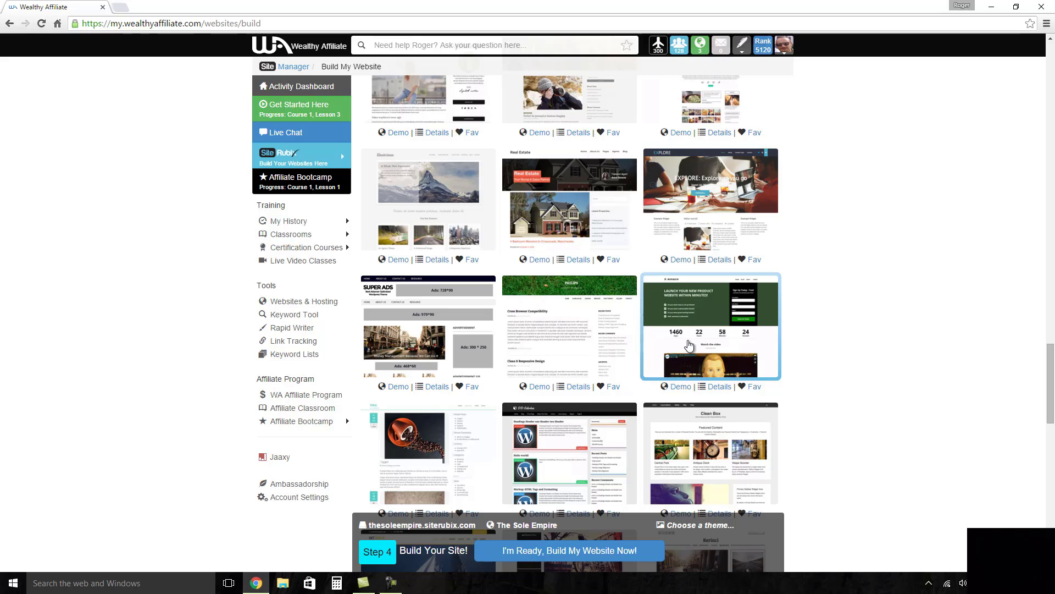
pyautogui.scroll(-2, 692, 348)
pyautogui.scroll(6, 691, 348)
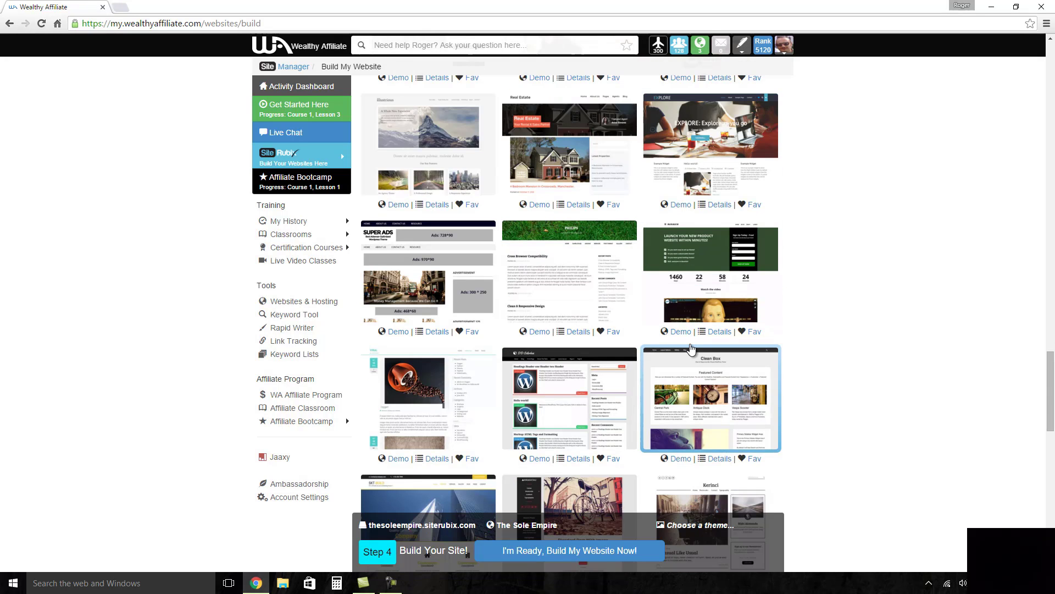
pyautogui.scroll(8, 658, 379)
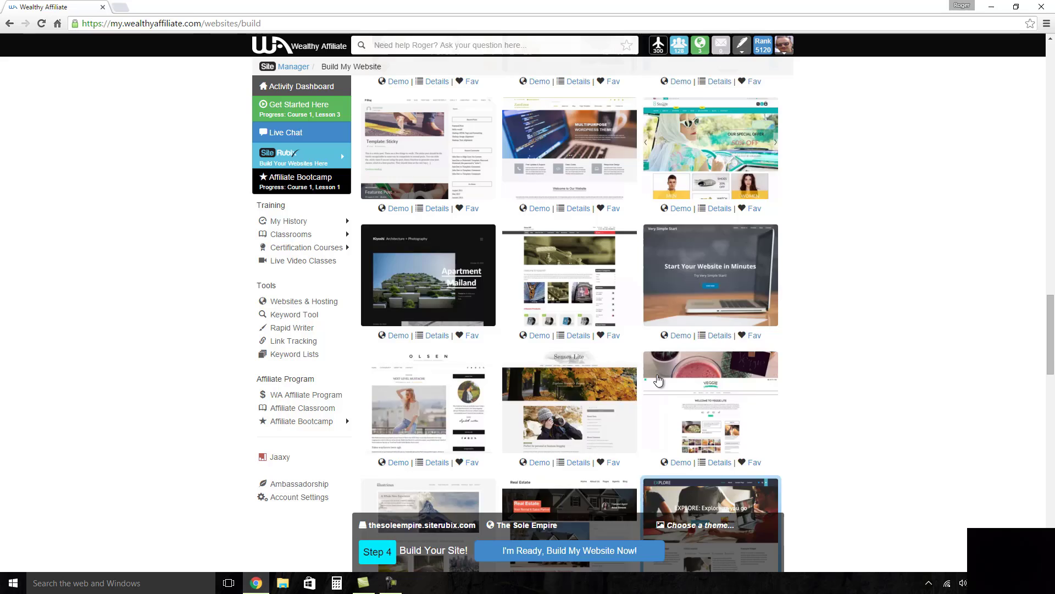
pyautogui.scroll(1, 658, 390)
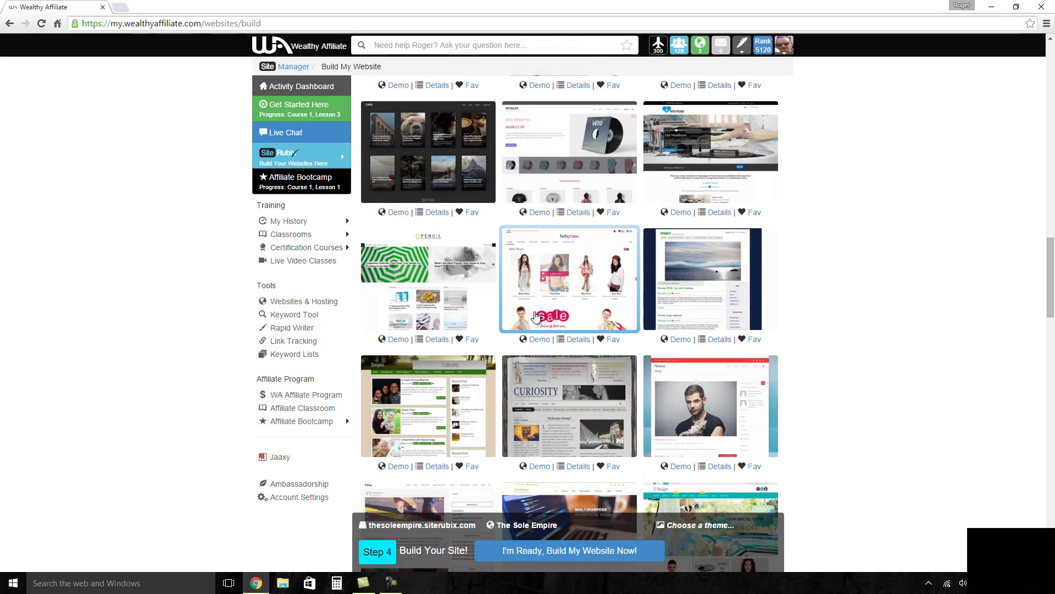
pyautogui.scroll(2, 653, 360)
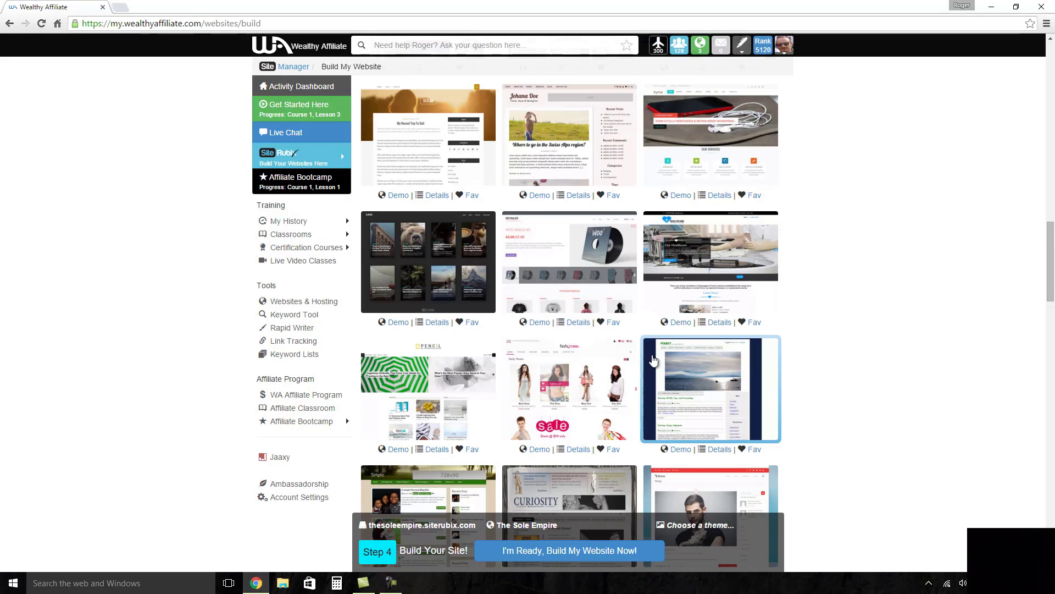
pyautogui.scroll(3, 653, 360)
pyautogui.scroll(2, 652, 354)
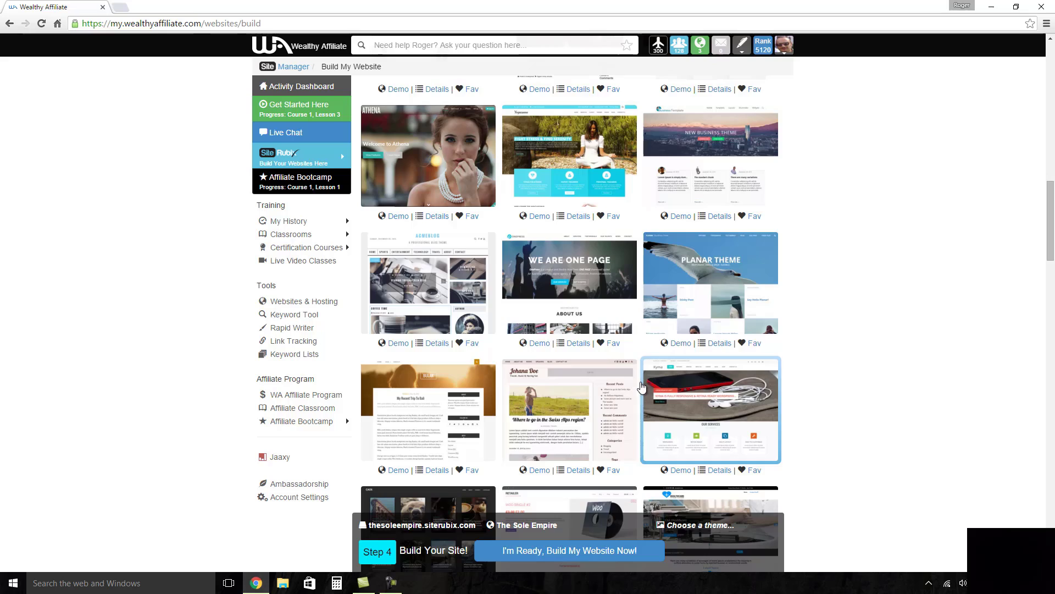
pyautogui.scroll(1, 639, 382)
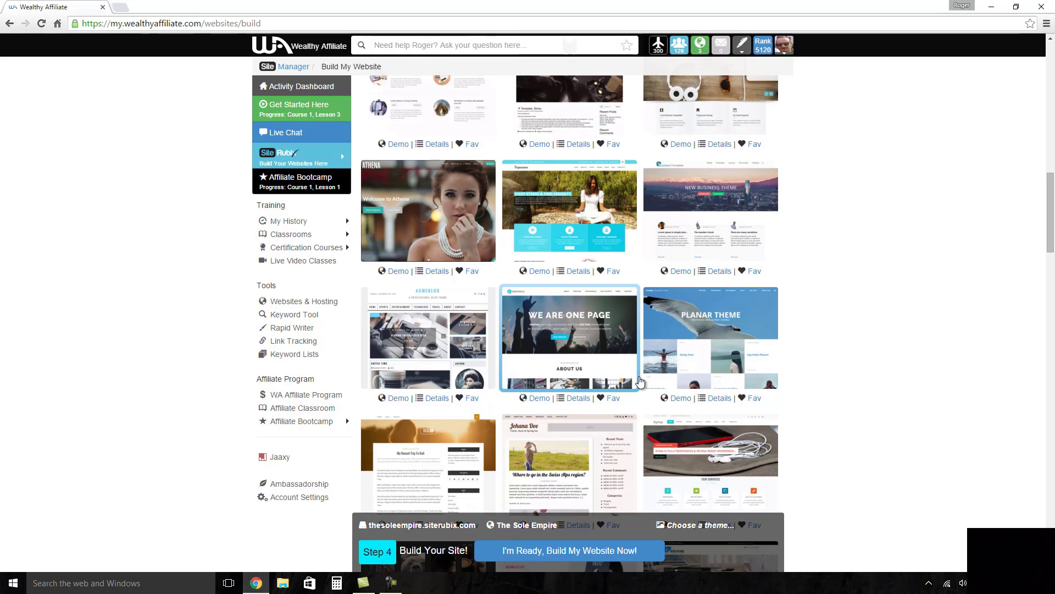
pyautogui.scroll(1, 640, 381)
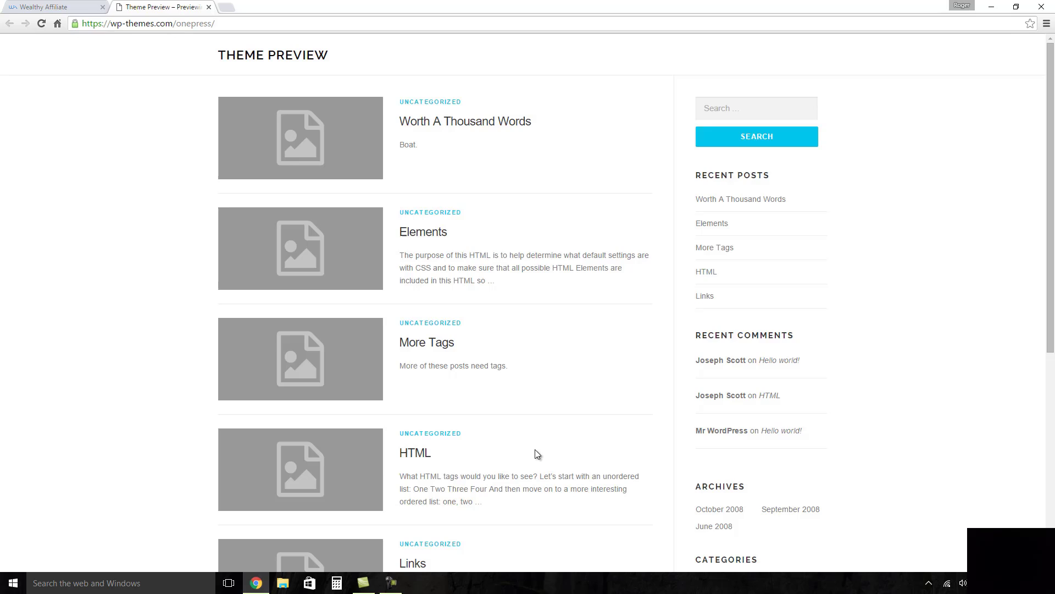
# Step: Close the OnePress theme preview tab
pyautogui.scroll(-1, 535, 449)
pyautogui.scroll(1, 537, 454)
pyautogui.click(208, 8)
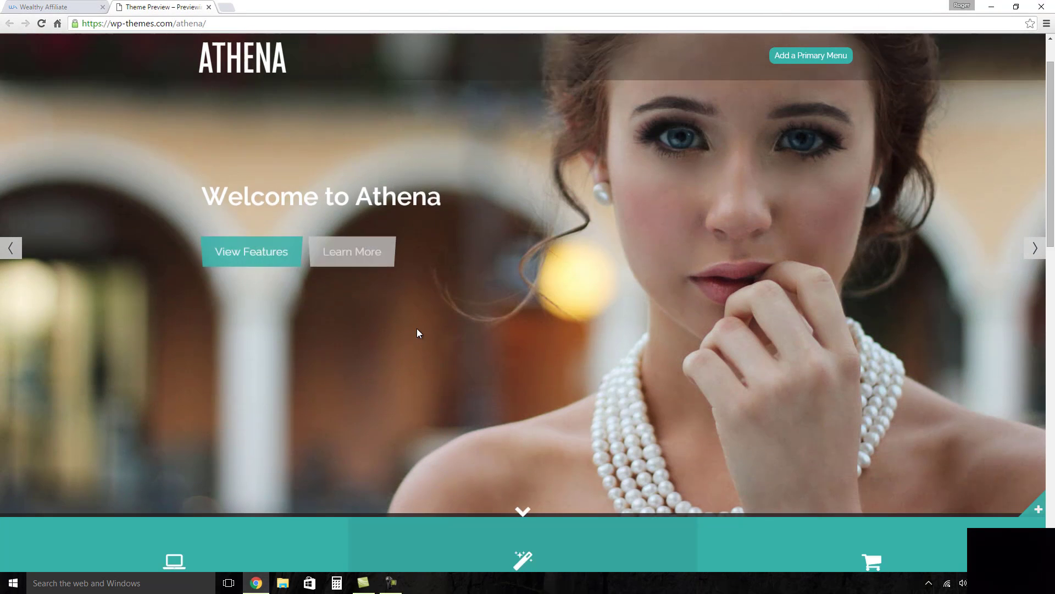
# Step: Scroll through the Athena theme demo, viewing its slider homepage and blog posts
pyautogui.scroll(-3, 417, 328)
pyautogui.scroll(-12, 417, 330)
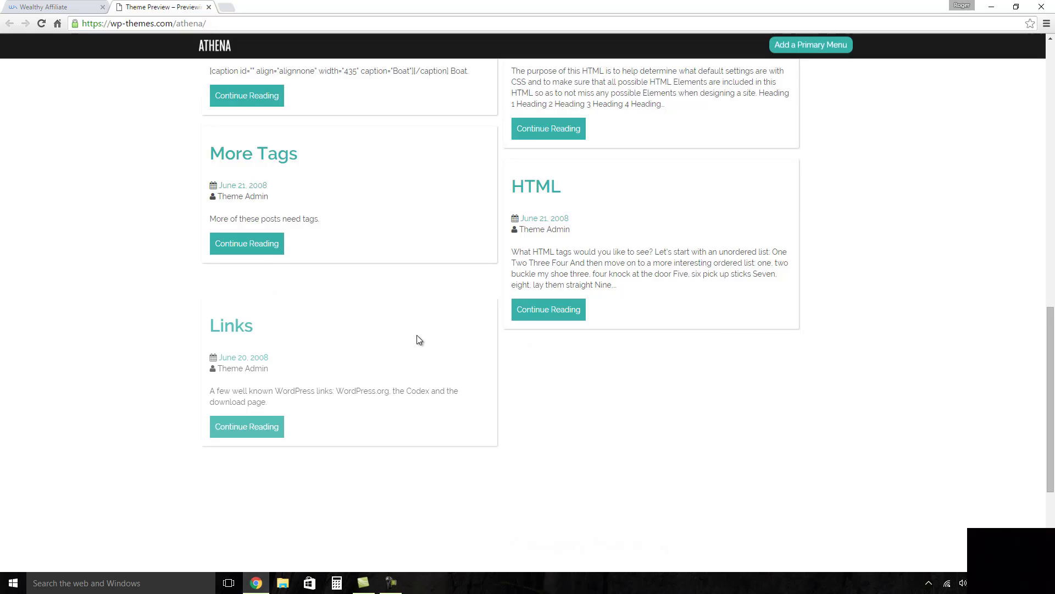
pyautogui.scroll(-2, 417, 339)
pyautogui.scroll(7, 417, 339)
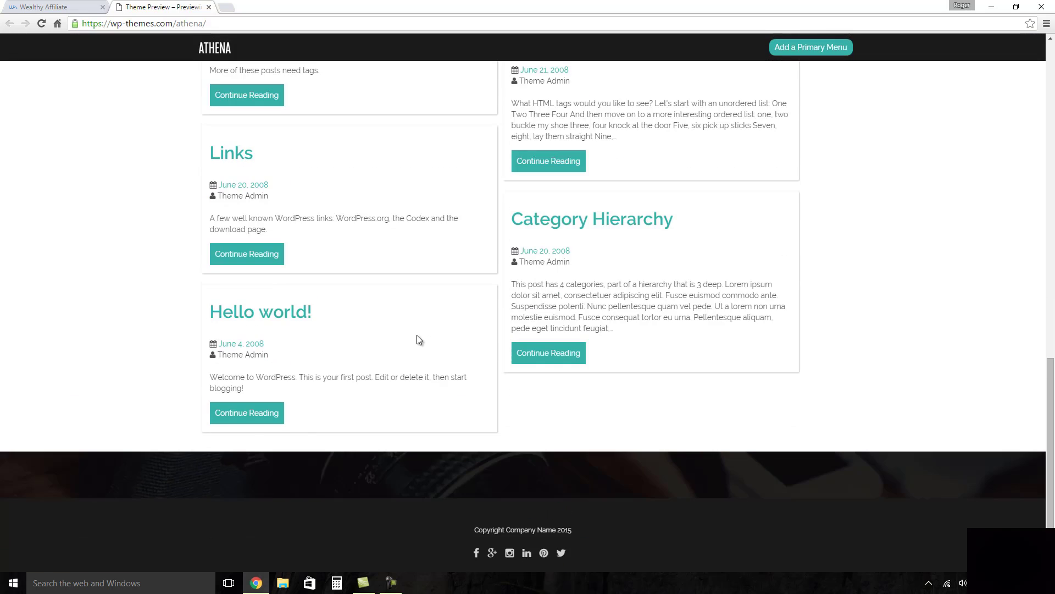
pyautogui.scroll(8, 418, 336)
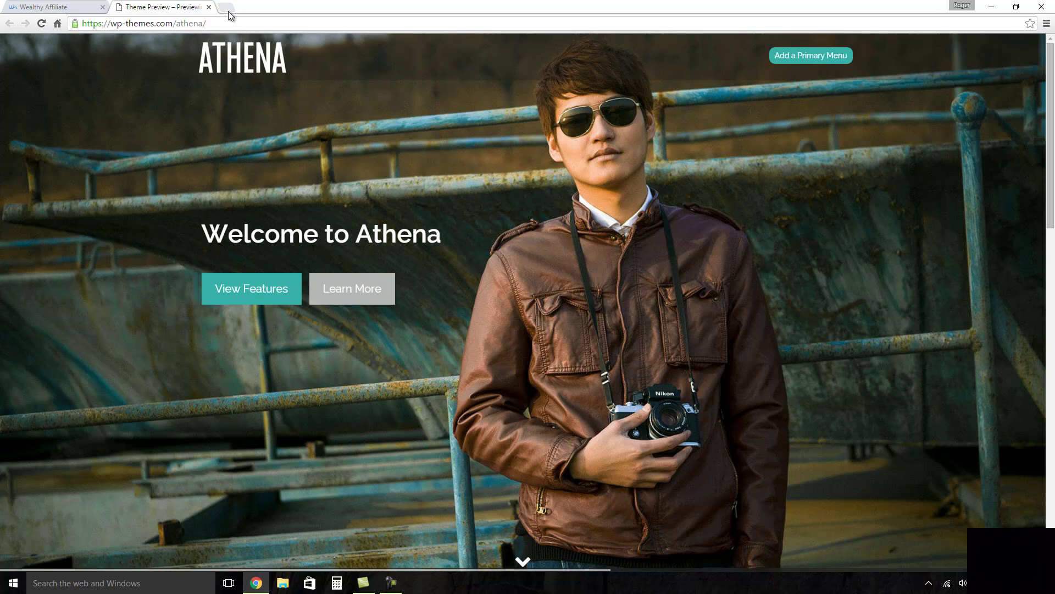
# Step: Close the Athena preview and return to the top of the theme gallery
pyautogui.click(209, 7)
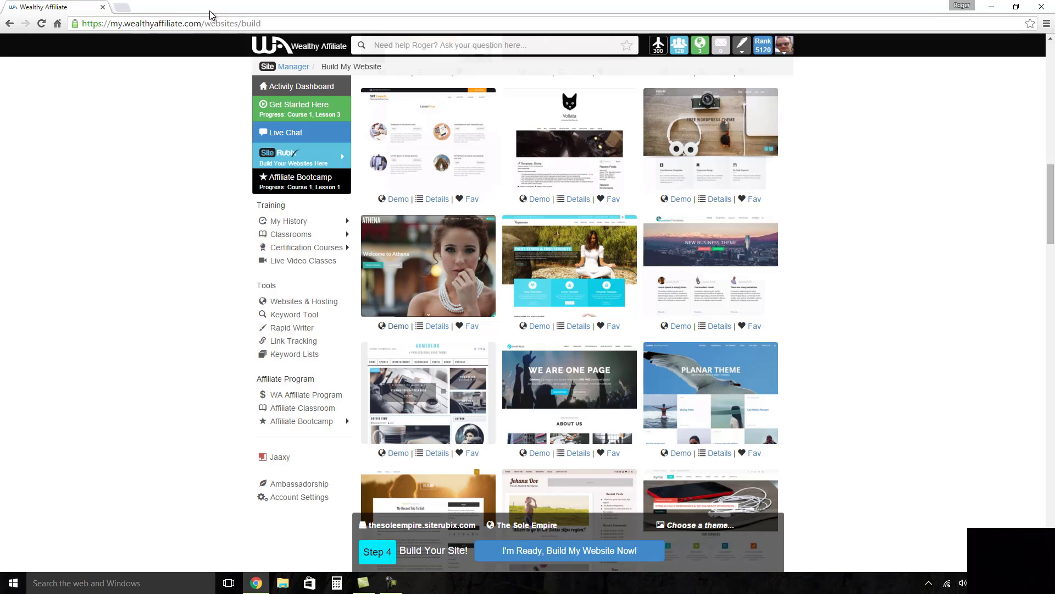
pyautogui.scroll(12, 658, 272)
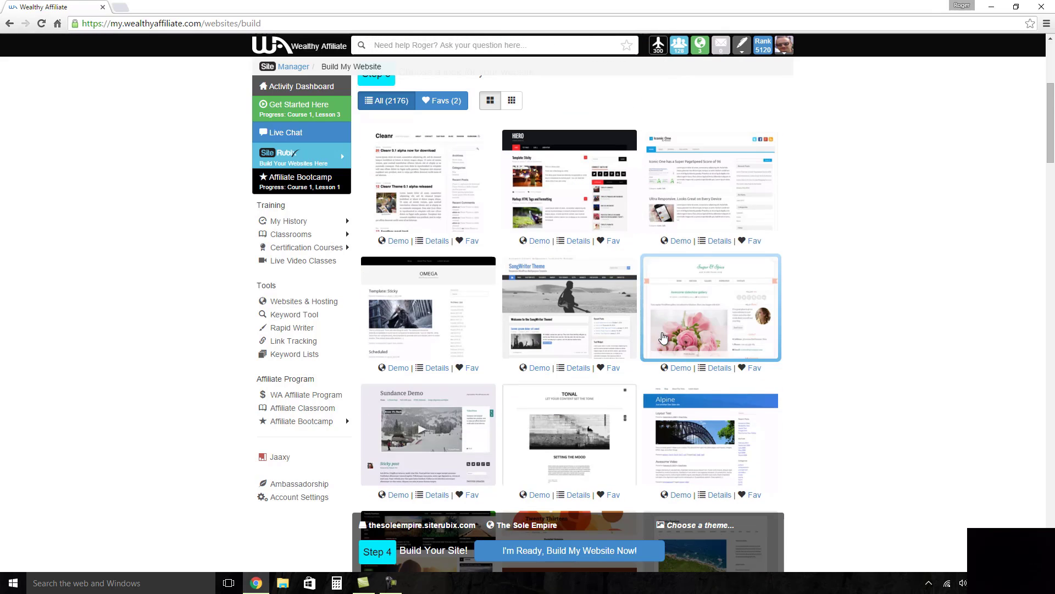
pyautogui.scroll(2, 654, 346)
# Step: Browse down the theme grid to the Small Blog theme and preview its demo
pyautogui.scroll(-5, 650, 354)
pyautogui.scroll(-11, 650, 353)
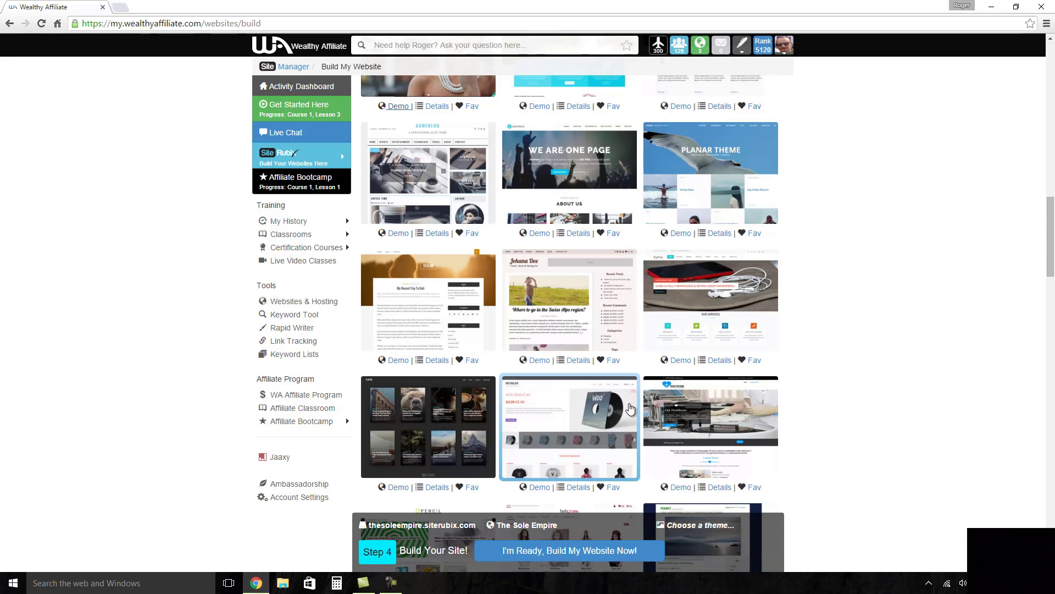
pyautogui.scroll(-4, 632, 379)
pyautogui.scroll(-6, 622, 366)
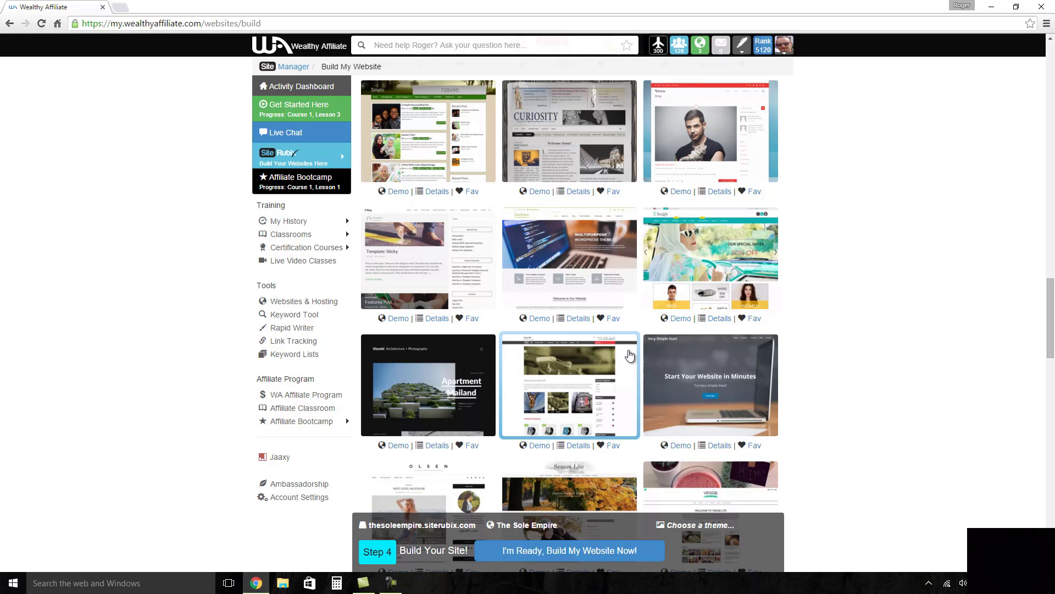
pyautogui.scroll(-2, 626, 365)
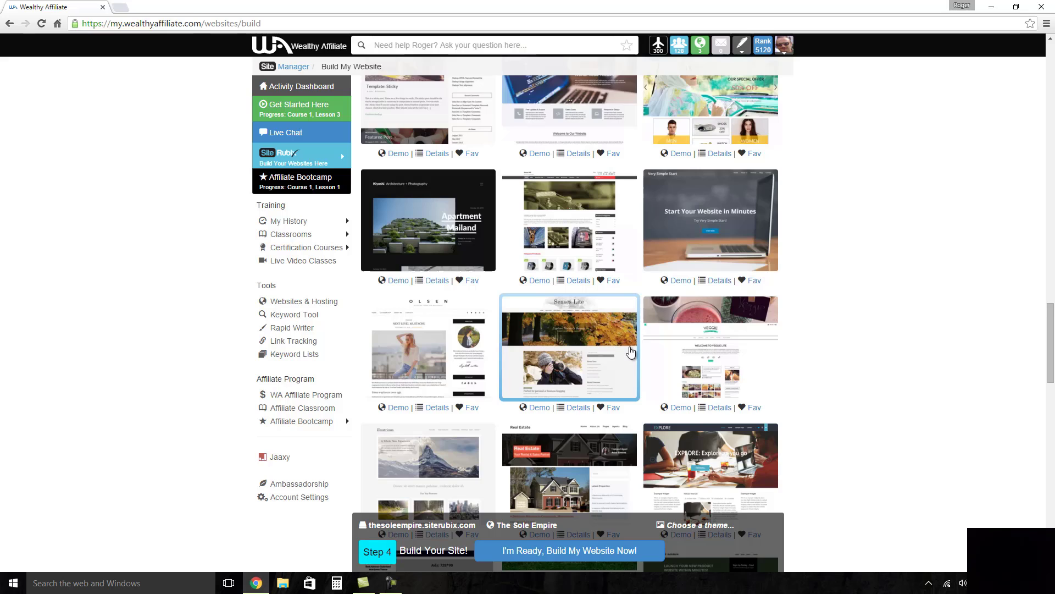
pyautogui.scroll(-5, 631, 354)
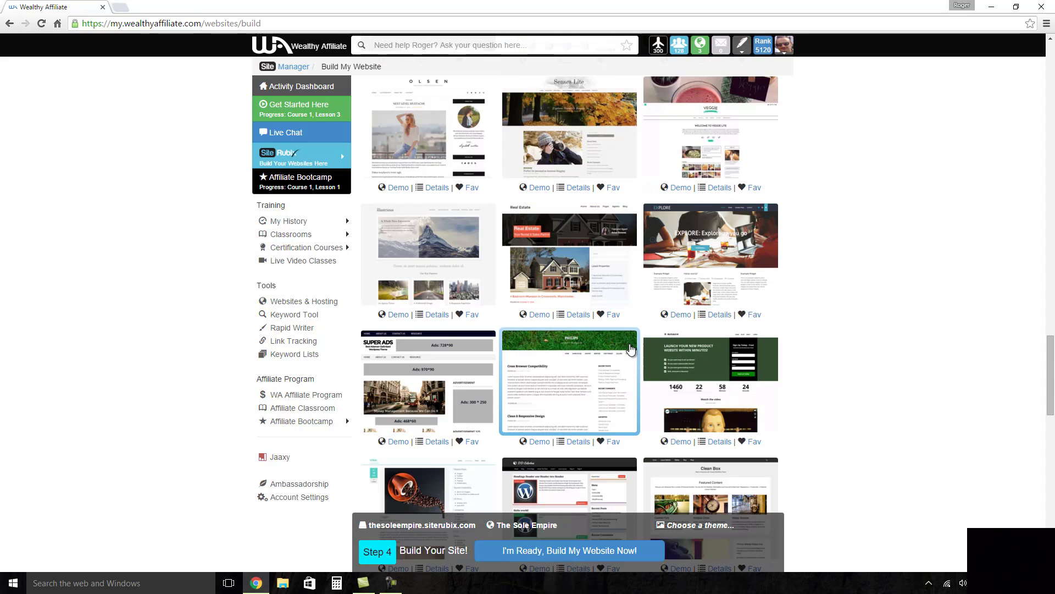
pyautogui.scroll(-4, 630, 347)
pyautogui.scroll(-4, 630, 347)
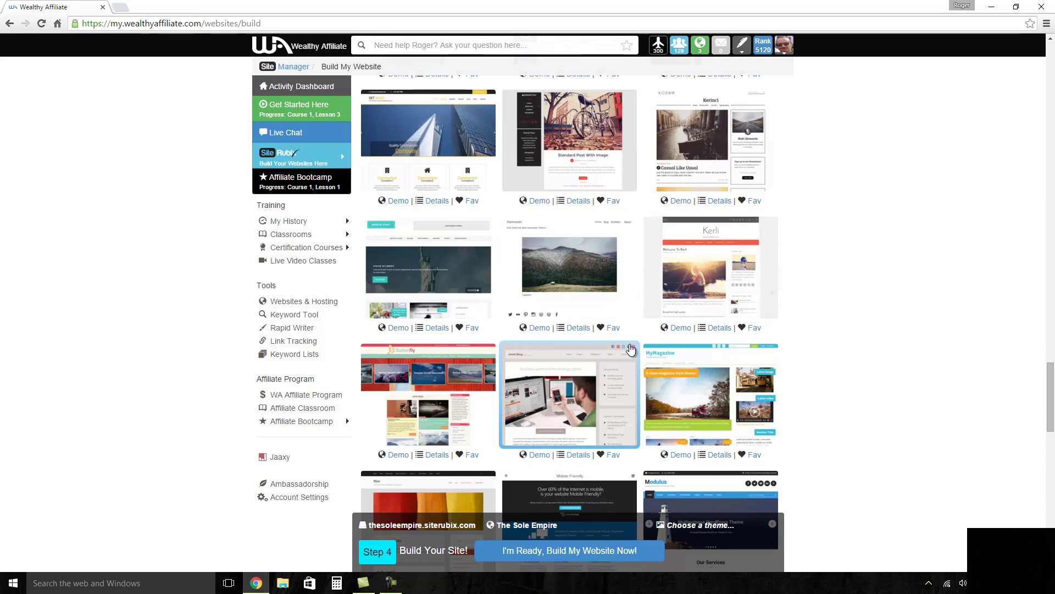
pyautogui.scroll(-5, 630, 349)
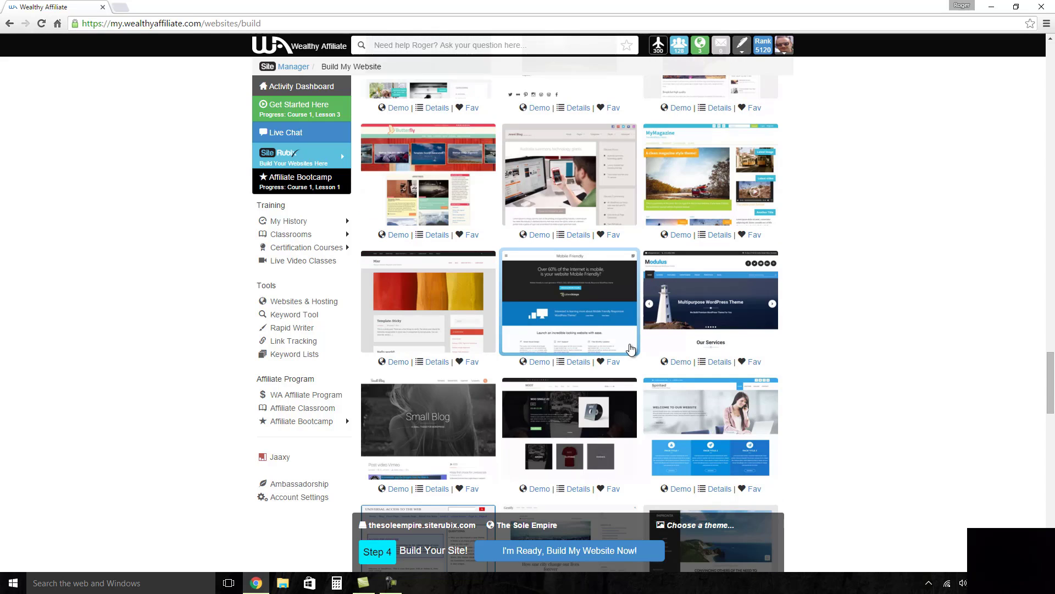
pyautogui.scroll(-1, 631, 347)
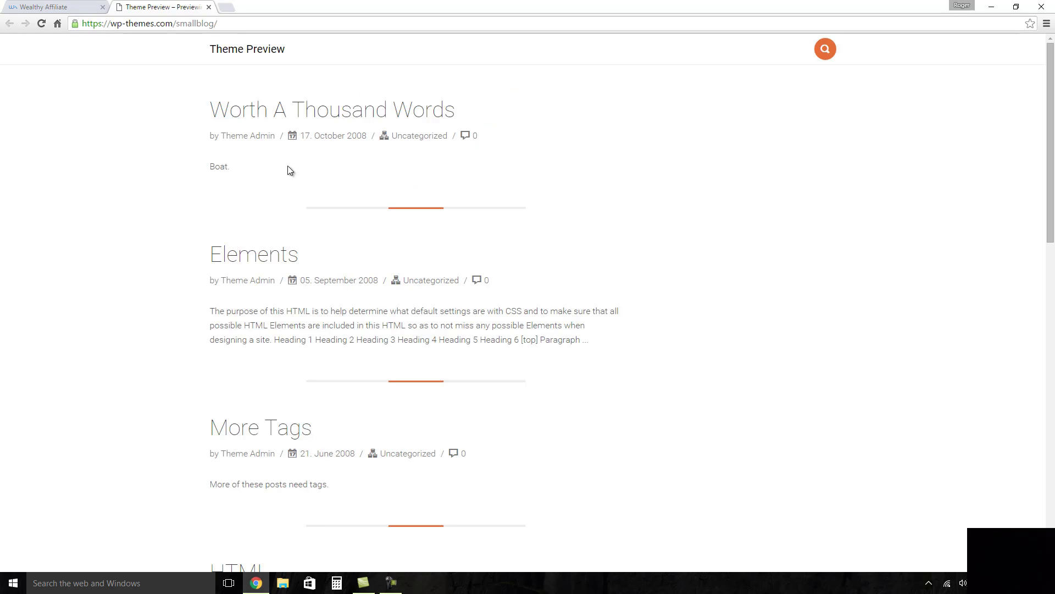
# Step: Close the Small Blog and Biography theme previews
pyautogui.click(209, 7)
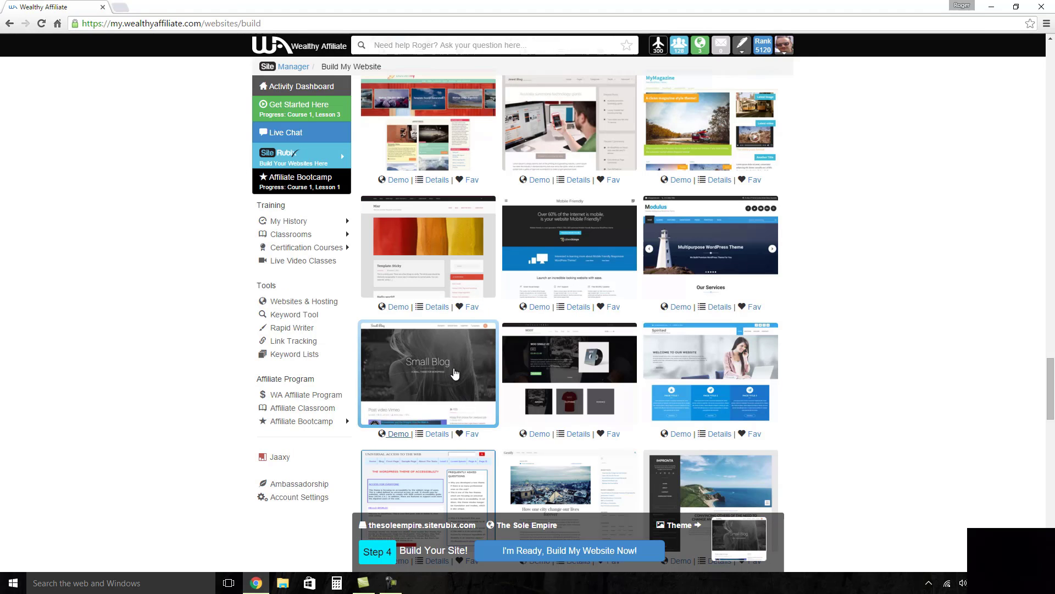
pyautogui.scroll(-3, 582, 369)
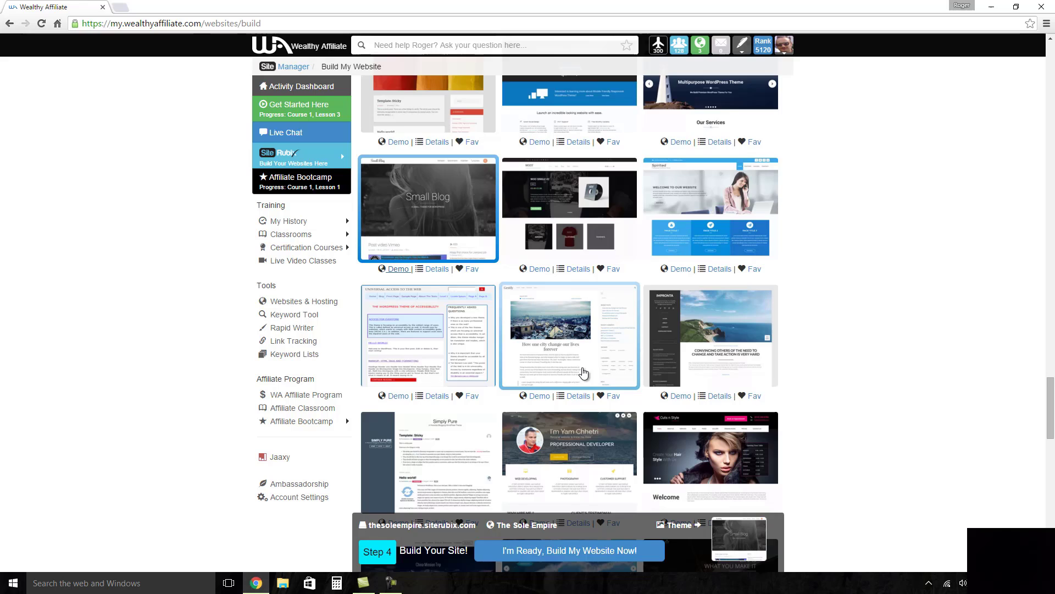
pyautogui.scroll(-2, 581, 370)
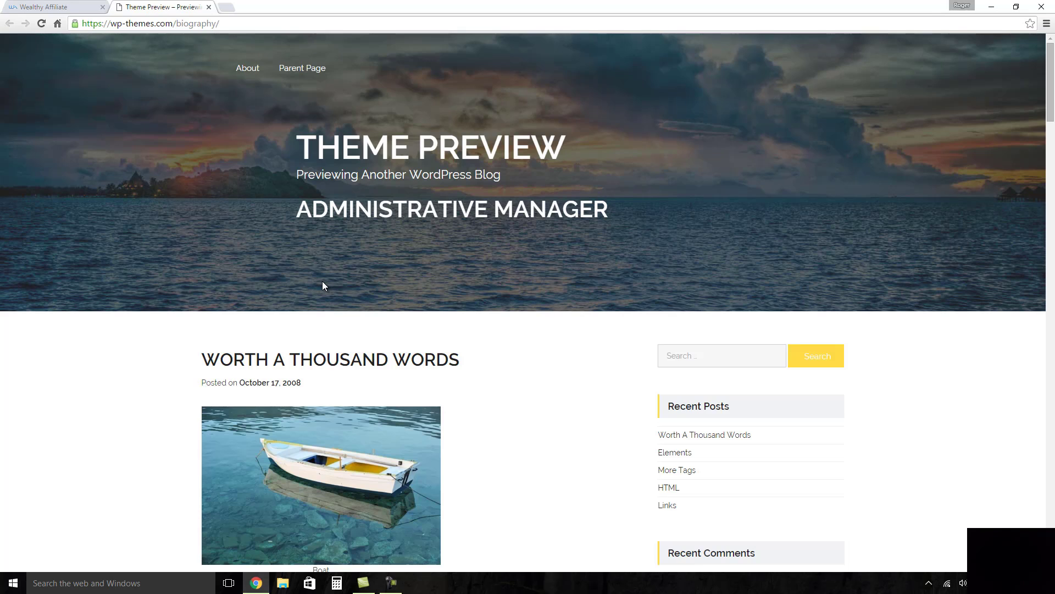
pyautogui.click(208, 7)
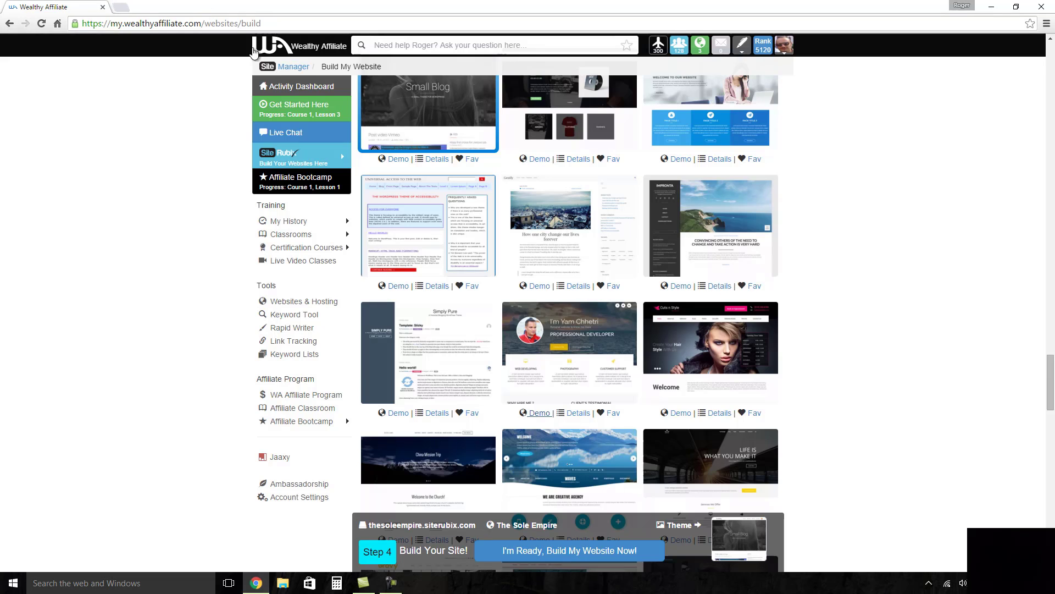
# Step: Scroll through the Trendmag demo's Latest News page of posts
pyautogui.scroll(-4, 471, 270)
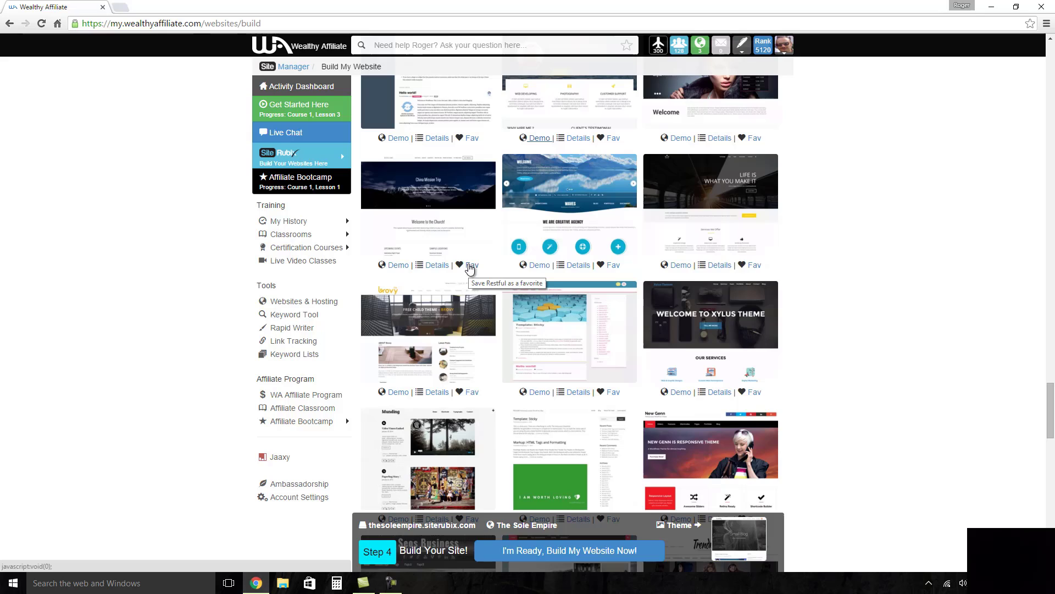
pyautogui.scroll(-2, 470, 269)
pyautogui.scroll(-1, 470, 269)
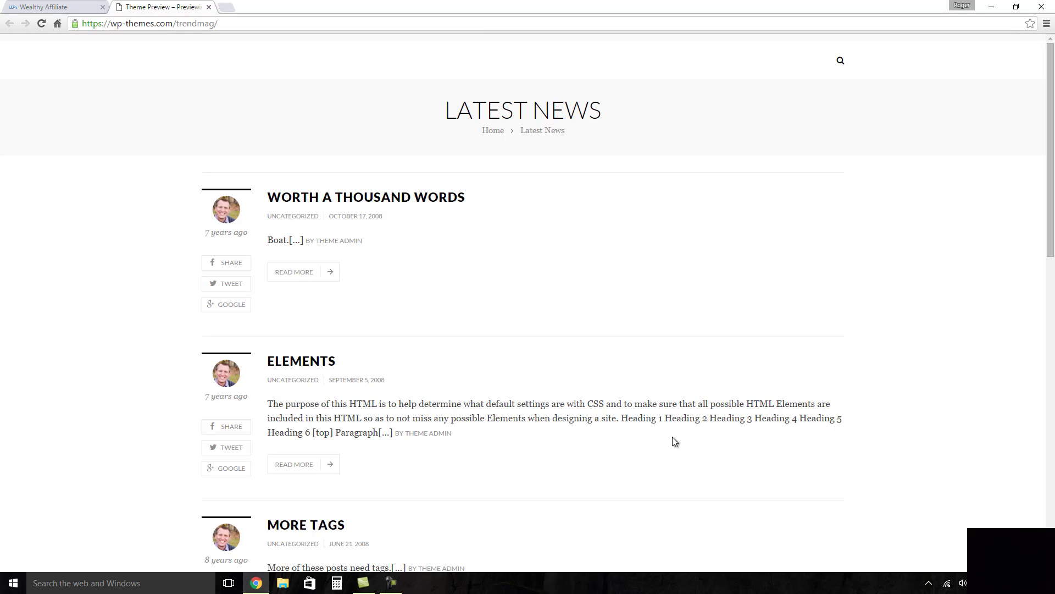
pyautogui.scroll(-4, 673, 432)
pyautogui.scroll(4, 671, 425)
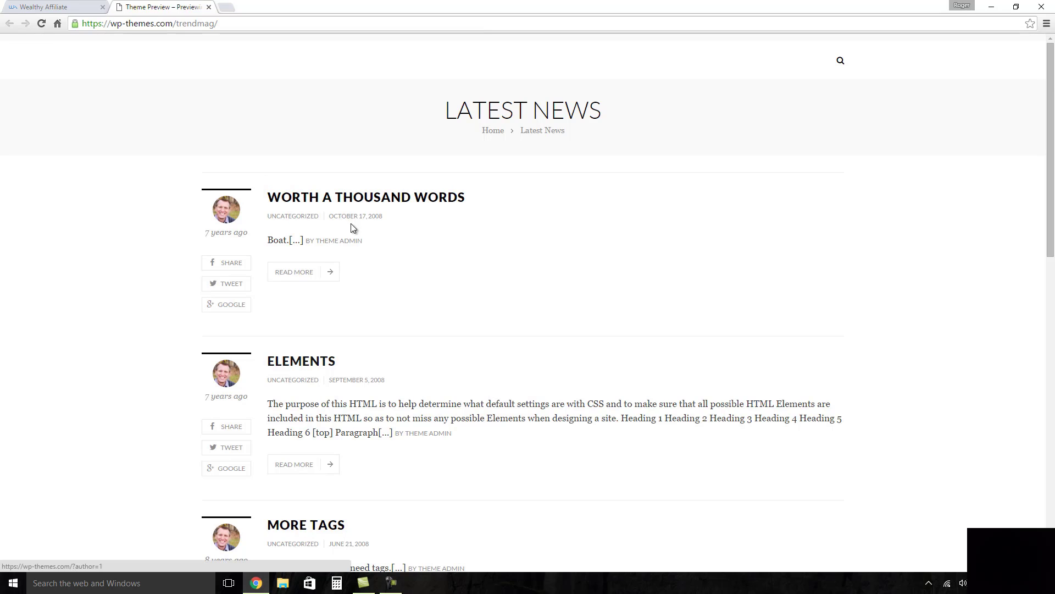
# Step: Close the Trendmag preview, select Trendmag as the theme, and build the website
pyautogui.click(208, 8)
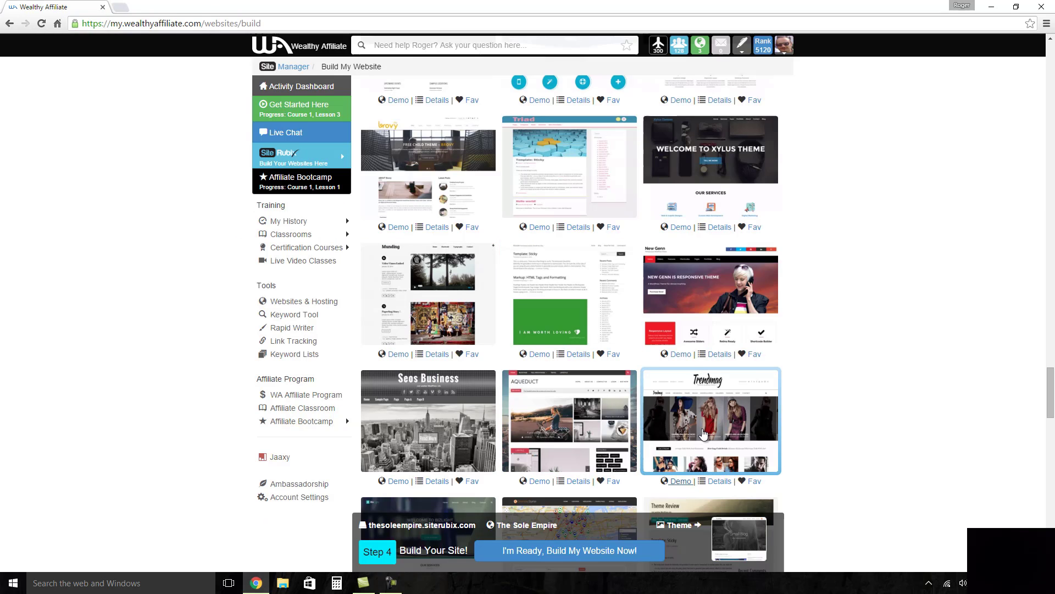
pyautogui.scroll(-1, 703, 433)
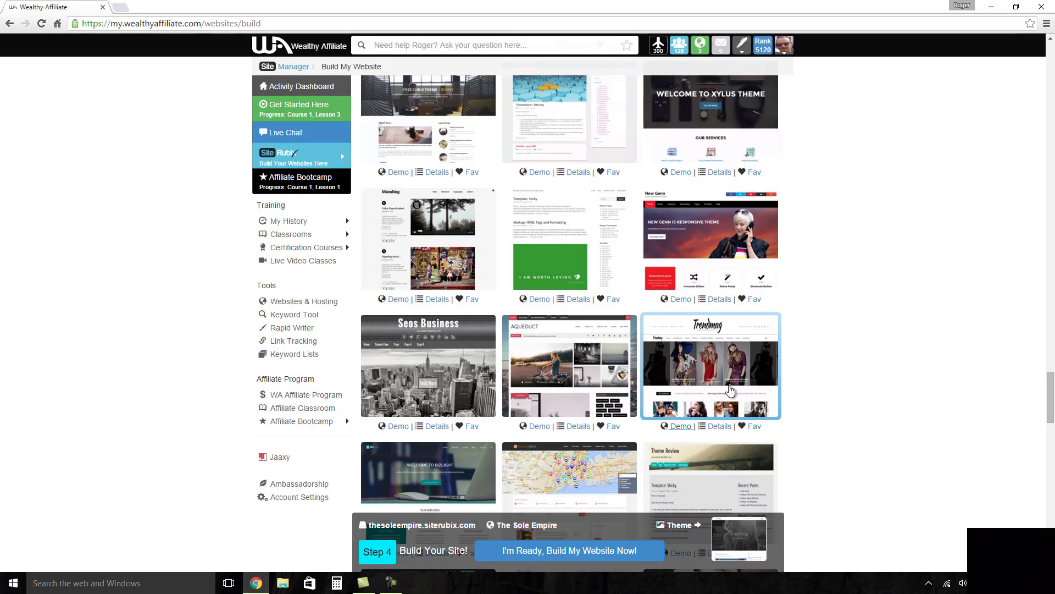
pyautogui.click(712, 383)
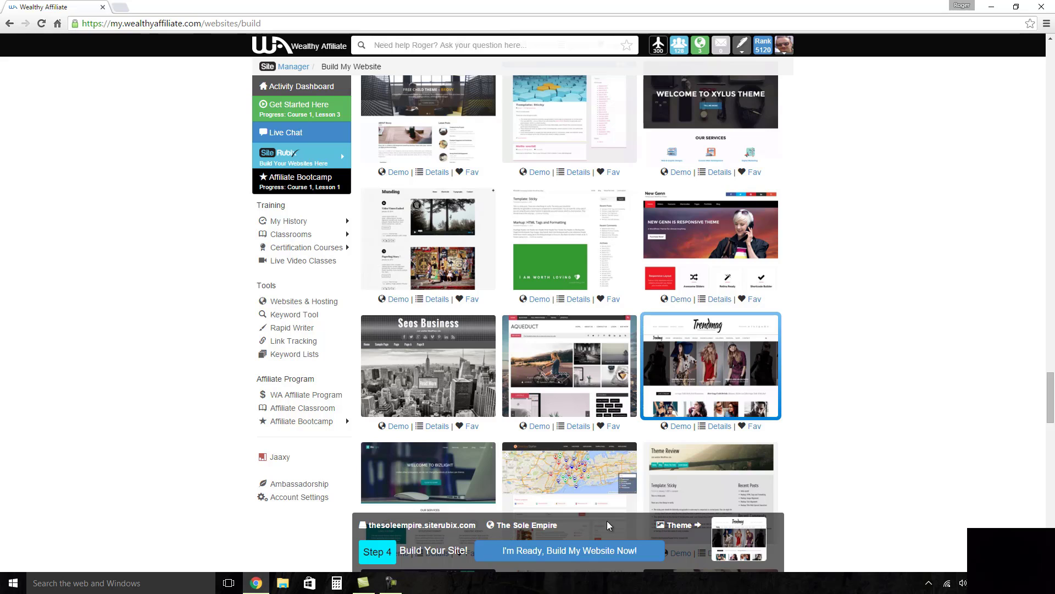
pyautogui.click(576, 550)
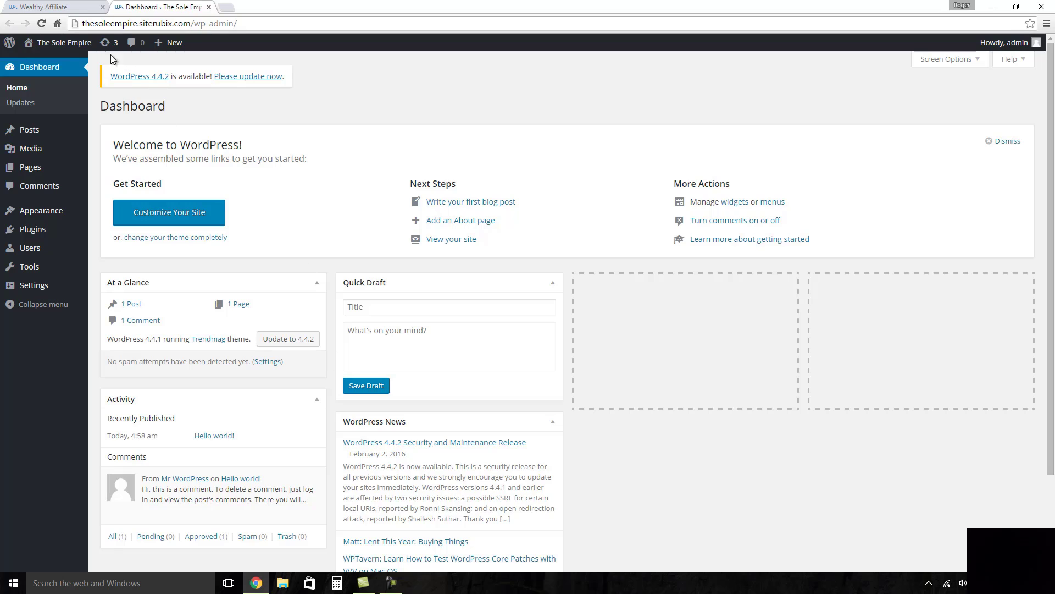
# Step: Visit the live The Sole Empire site from the WordPress admin bar
pyautogui.click(68, 62)
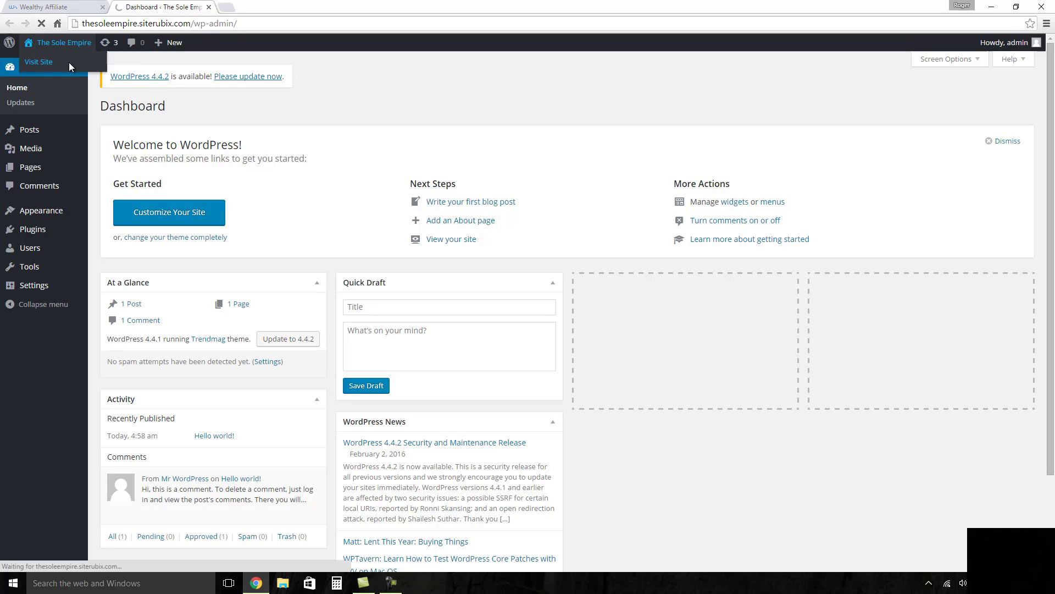